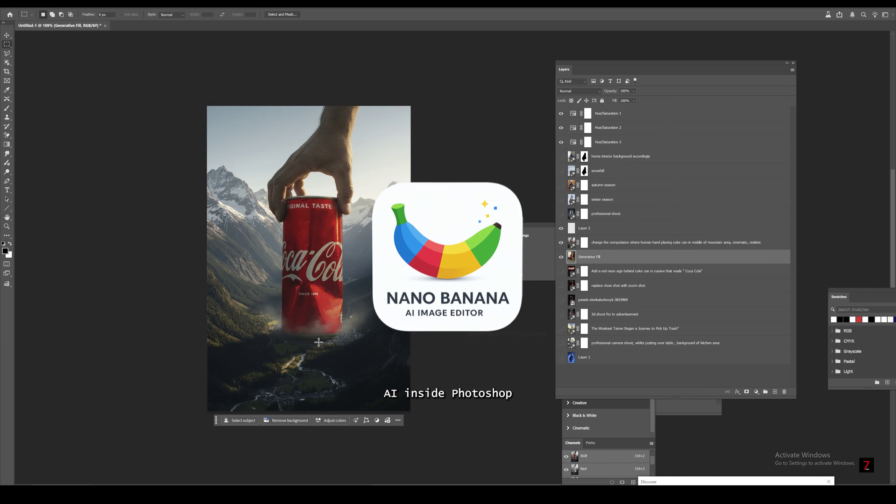
Fit the woman-in-striped-dress photo to the window.
key("ctrl+0")
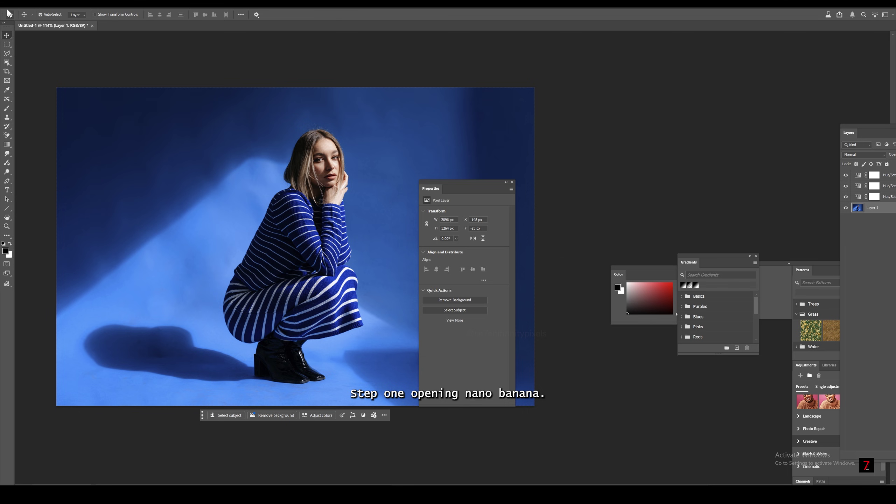
Open the What's new overview from Home and move the properties panel aside.
left_click(8, 14)
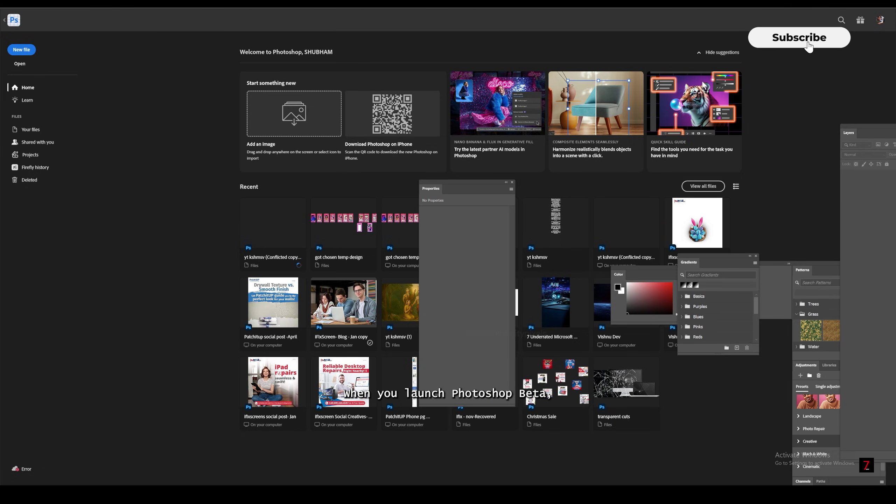
left_click(862, 22)
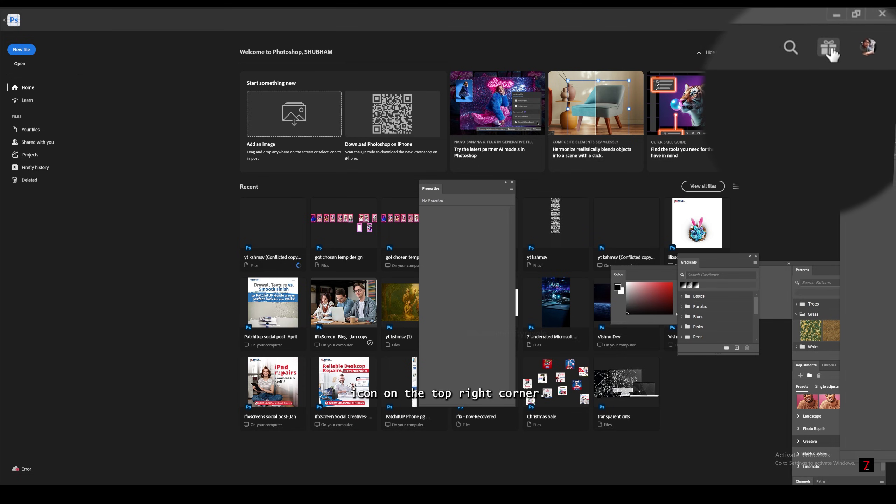
left_click(826, 42)
left_click_drag(454, 199, 757, 200)
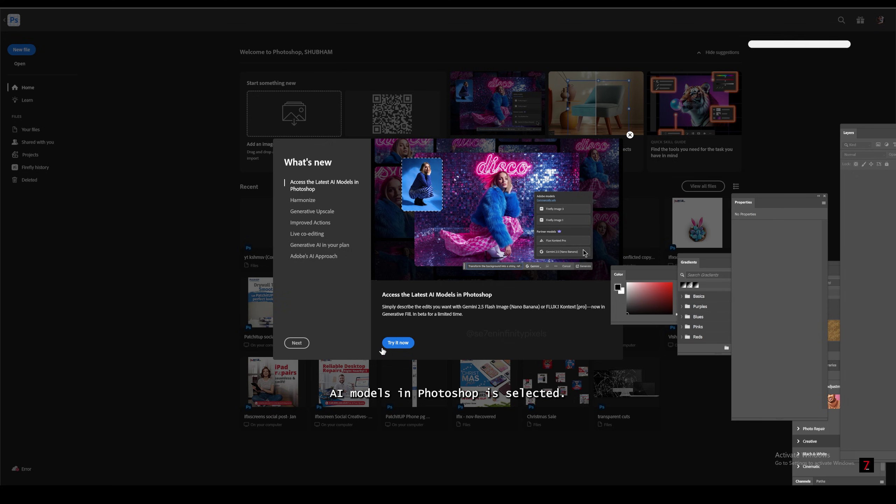
Launch the Partner Models in Generative Fill walkthrough and float the Layers panel beside the image.
left_click(398, 343)
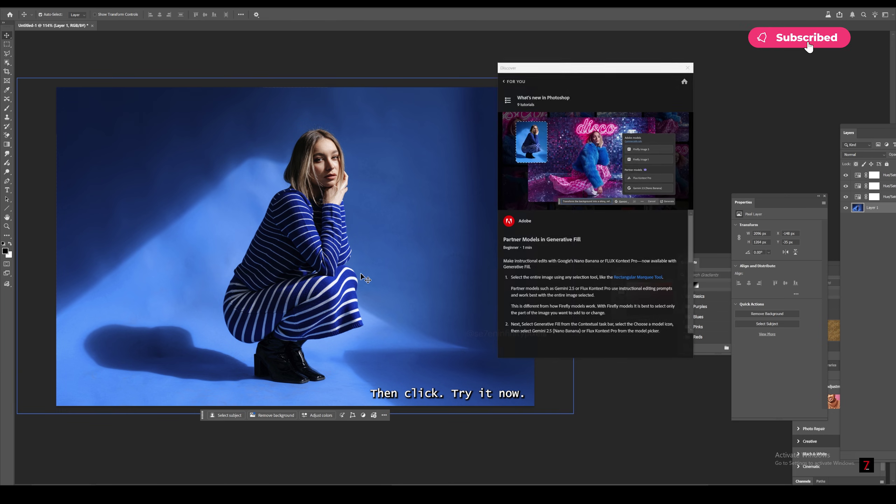
scroll(586, 213, "down", 10)
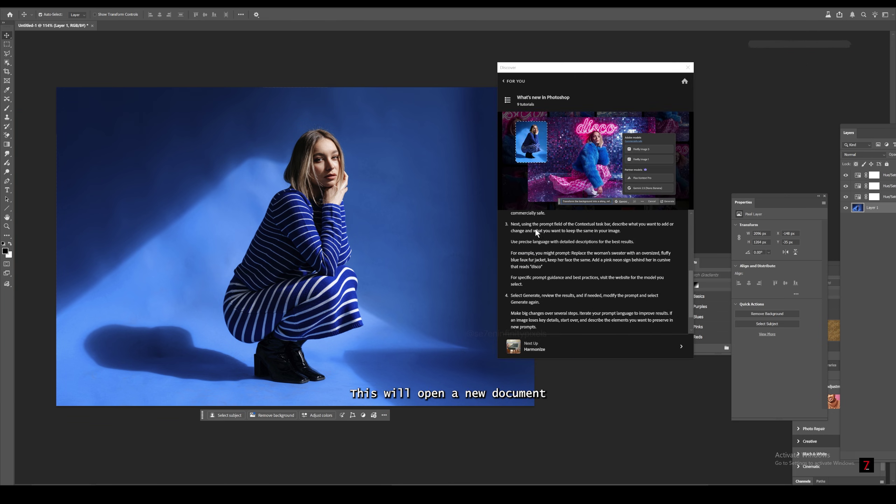
scroll(579, 290, "up", 10)
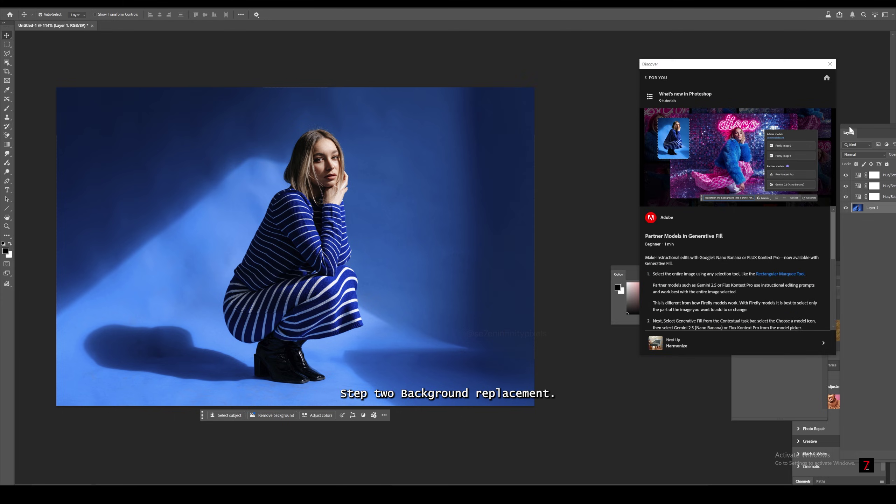
left_click_drag(850, 133, 579, 69)
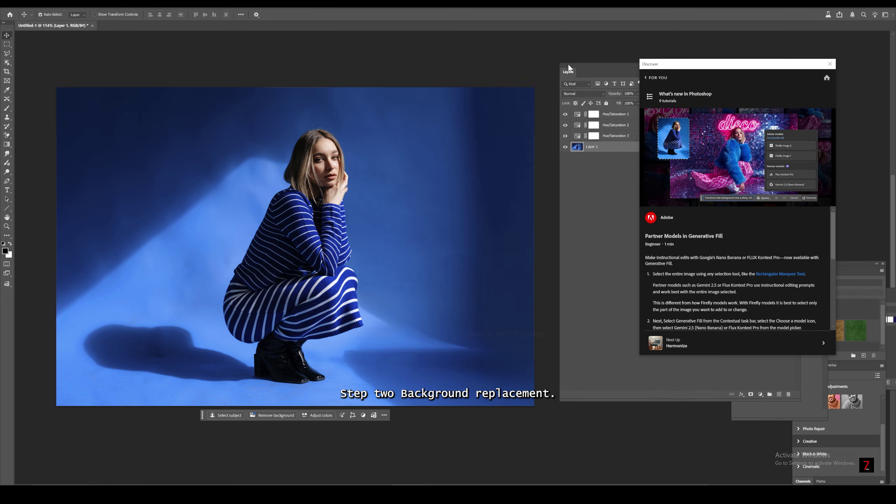
left_click_drag(682, 66, 775, 408)
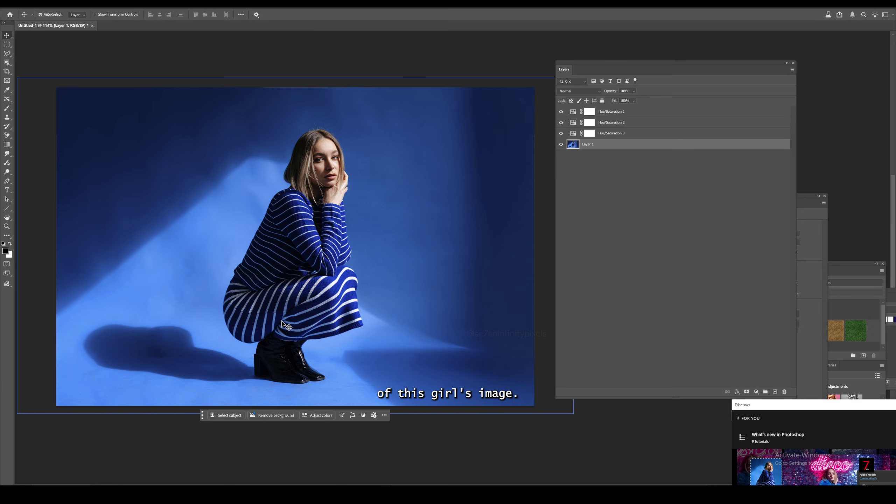
Select the woman, invert to the background, and start a Generative Fill.
scroll(261, 341, "down", 2)
left_click(233, 357)
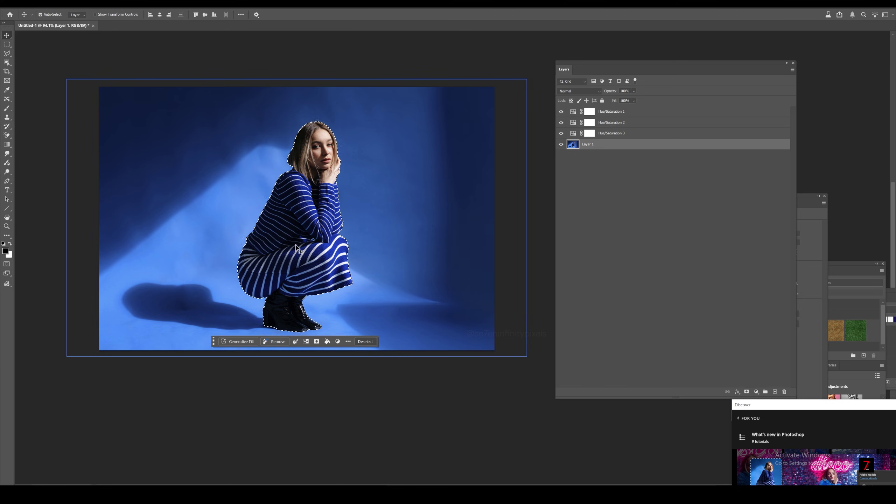
left_click(303, 342)
left_click(239, 361)
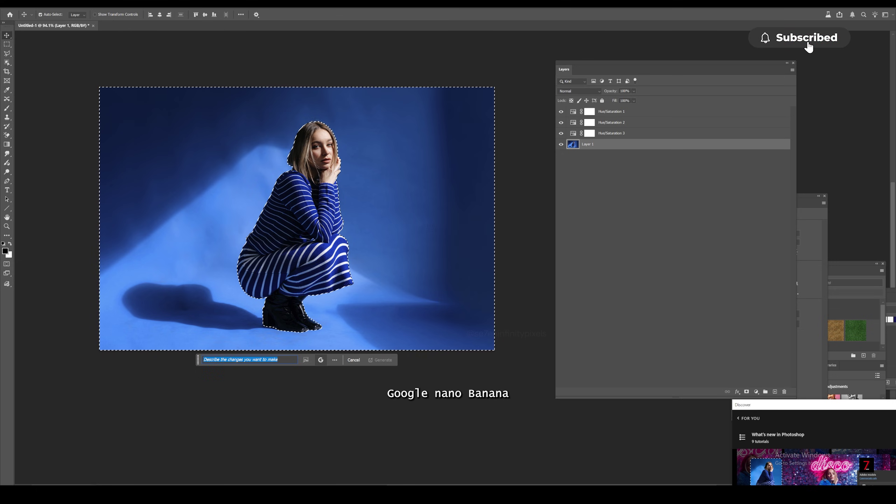
Choose the Gemini 2.5 (Nano Banana) model and enter 'home interior background accordingly' as the prompt.
left_click(320, 360)
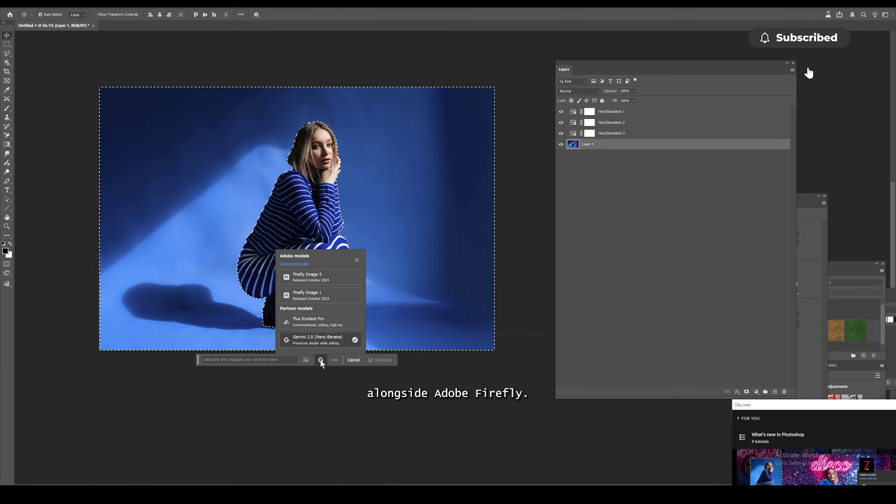
left_click(322, 276)
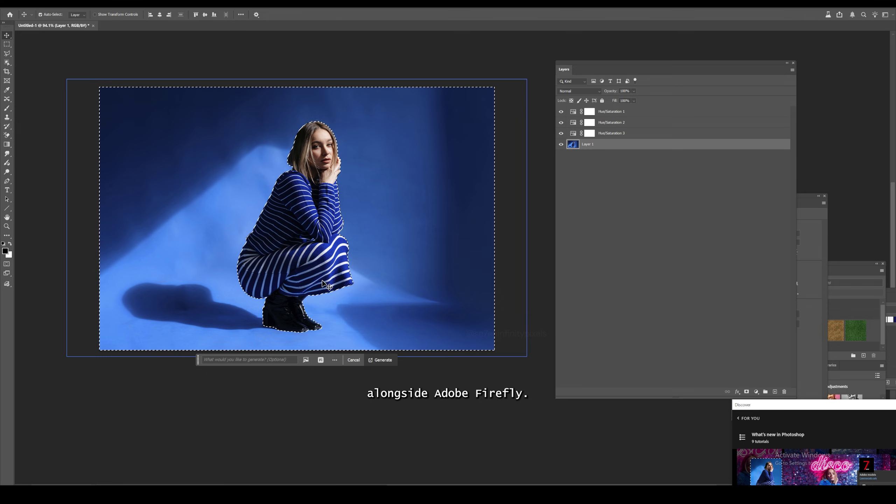
left_click(321, 360)
left_click(322, 337)
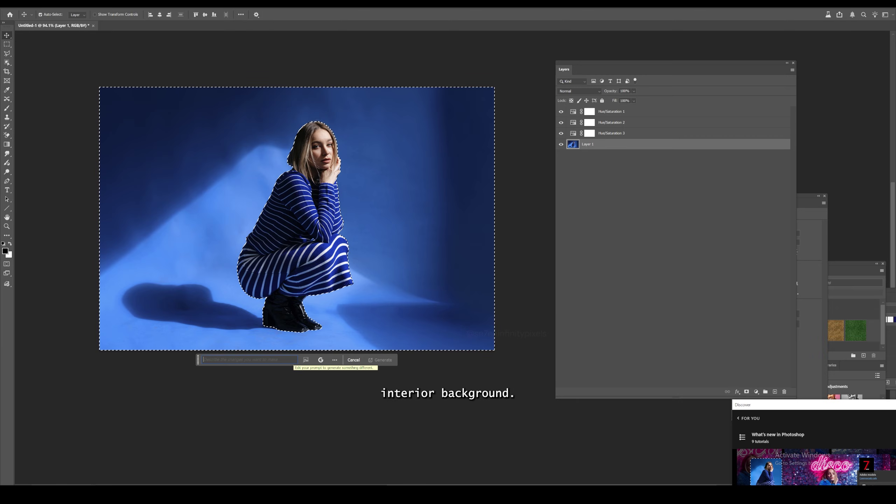
type("home interior background")
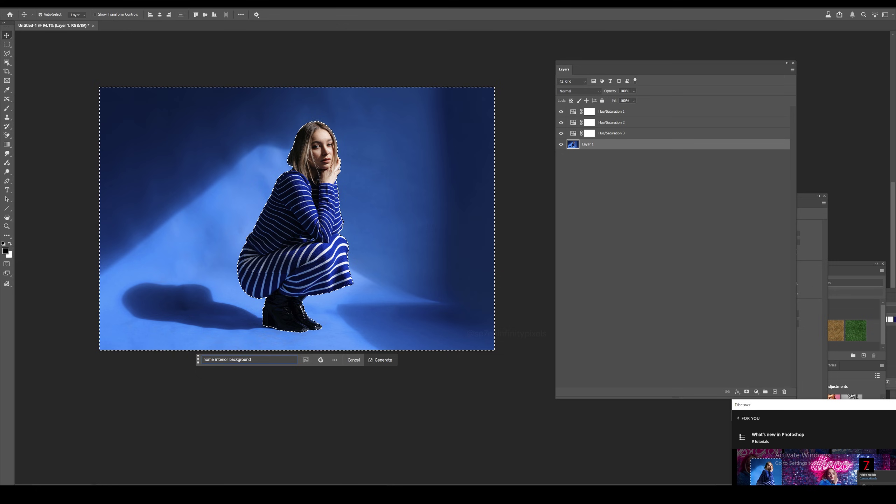
type(" accordingly")
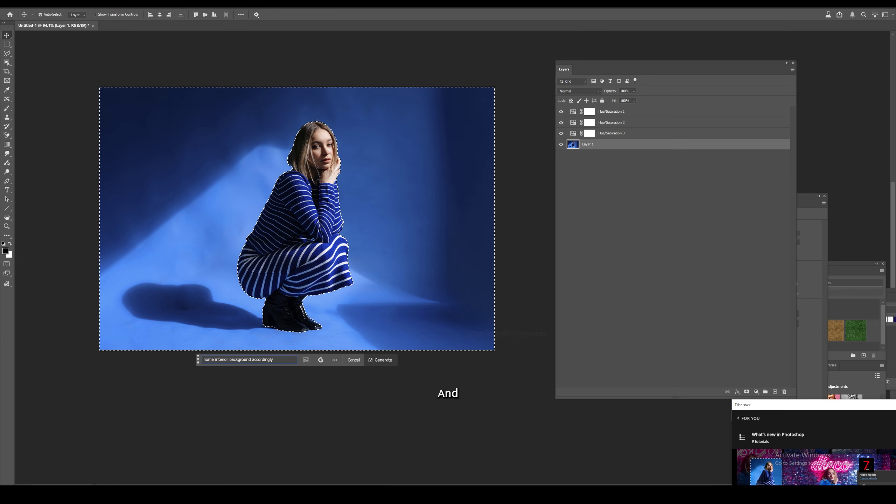
Generate home interior background variations, then regenerate with the prompt 'backyard of house'.
key("Return")
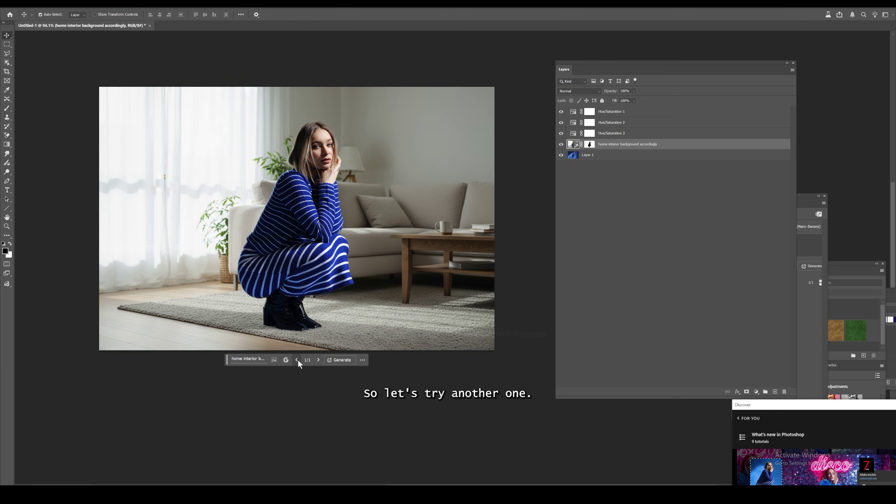
left_click(339, 361)
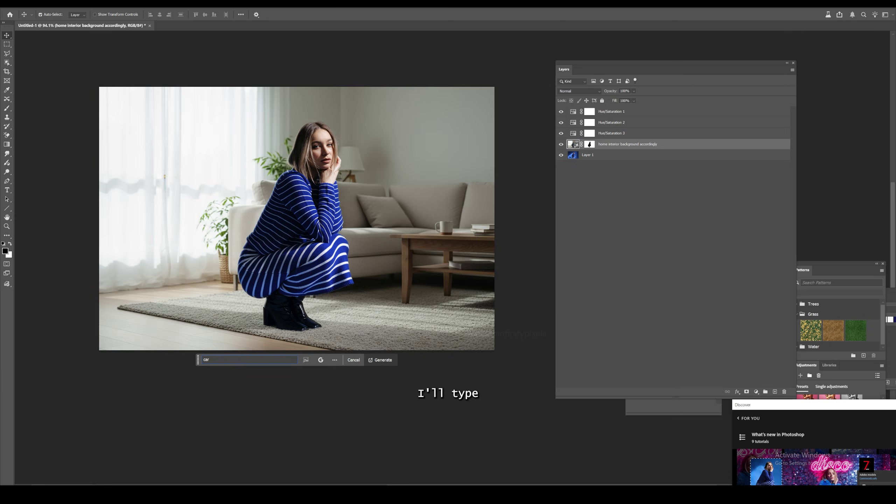
key("BackSpace")
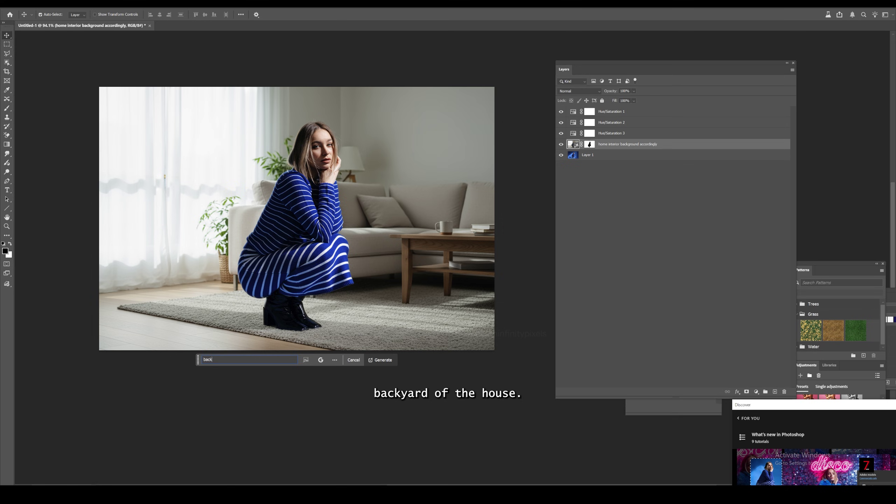
type("backyard of house")
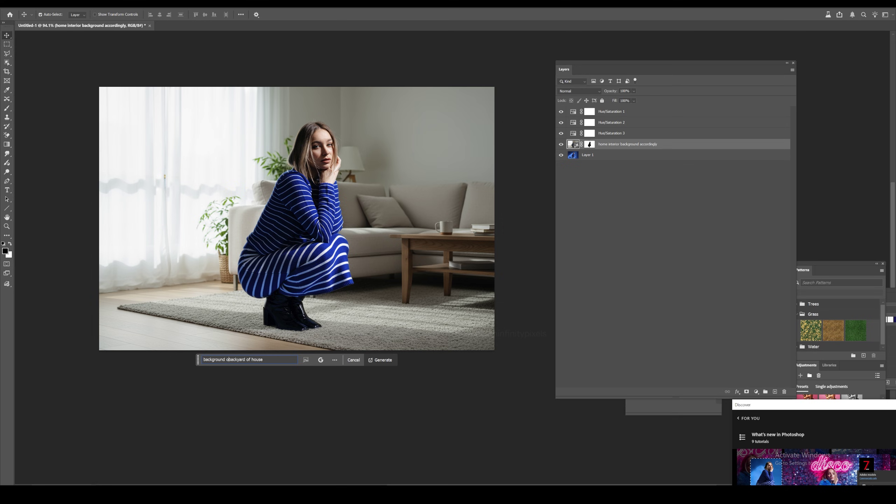
left_click(383, 360)
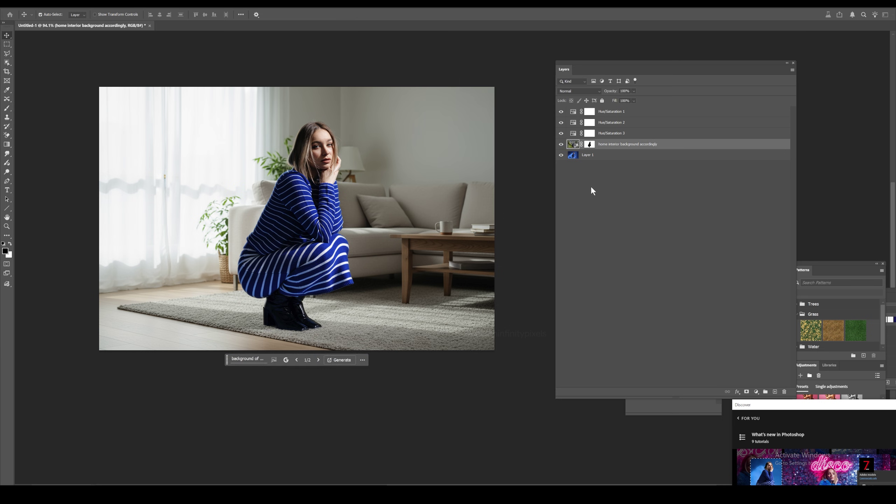
Zoom in and pan over the backyard result, checking the grass, boots and face.
left_click(475, 223)
left_click(370, 376)
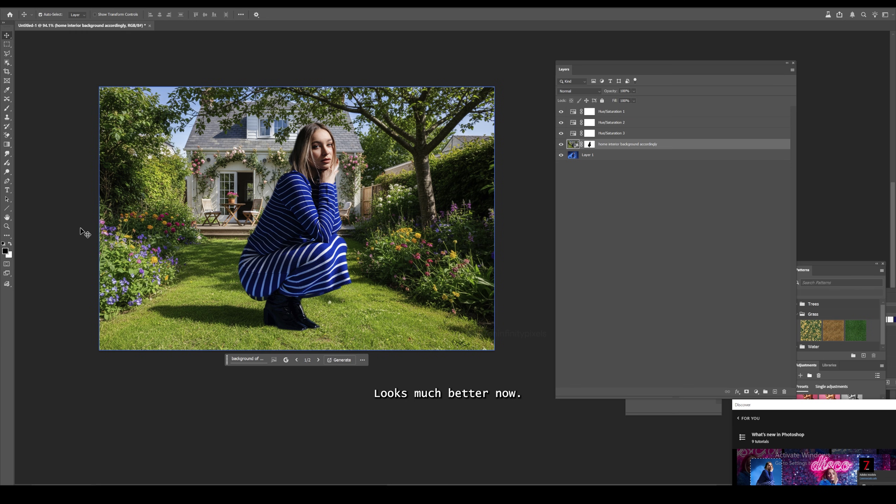
scroll(380, 151, "up", 5)
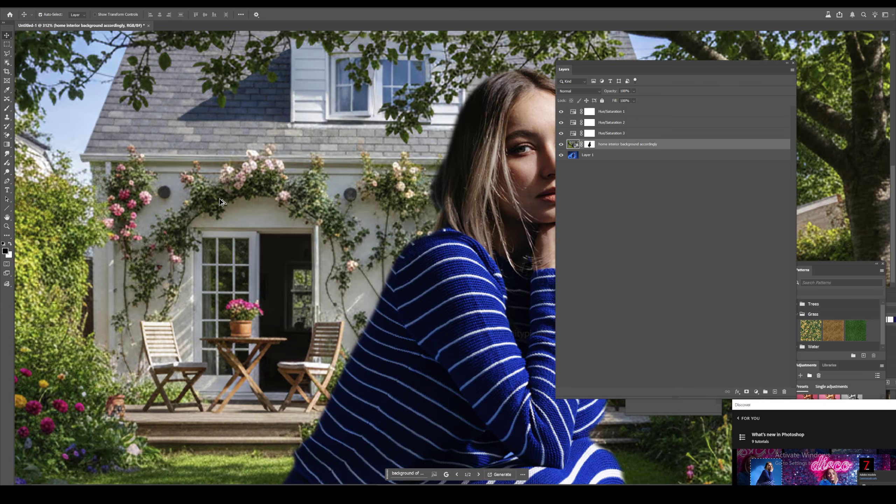
scroll(180, 285, "up", 3)
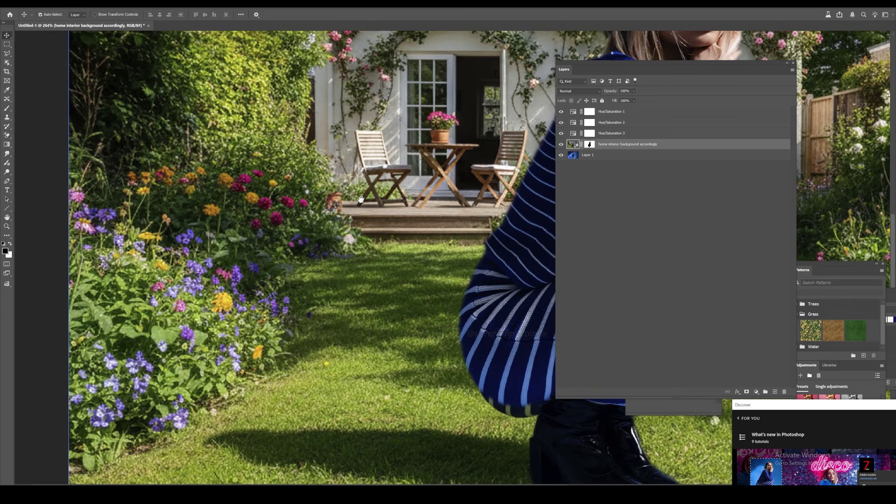
left_click_drag(248, 336, 316, 435)
left_click(281, 340)
left_click_drag(235, 154, 333, 287)
scroll(333, 286, "down", 5)
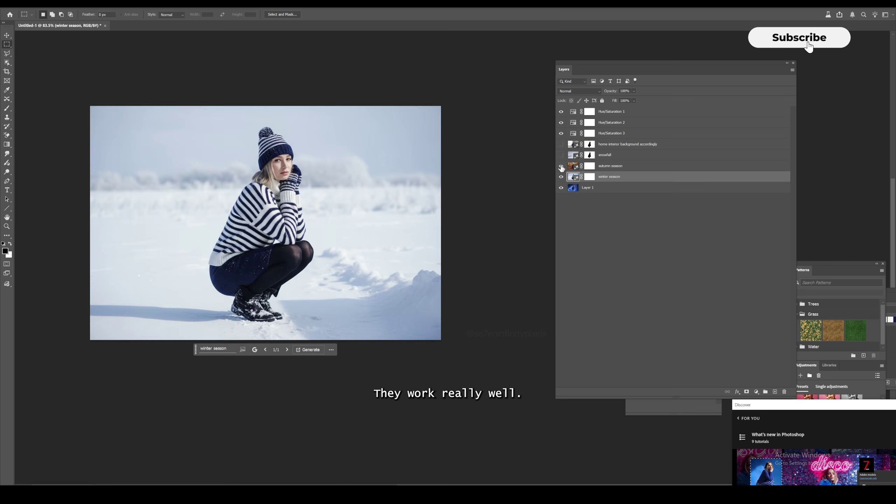
Toggle the autumn season layer to compare it with winter, leaving autumn visible.
left_click(562, 166)
left_click(562, 166)
left_click(561, 166)
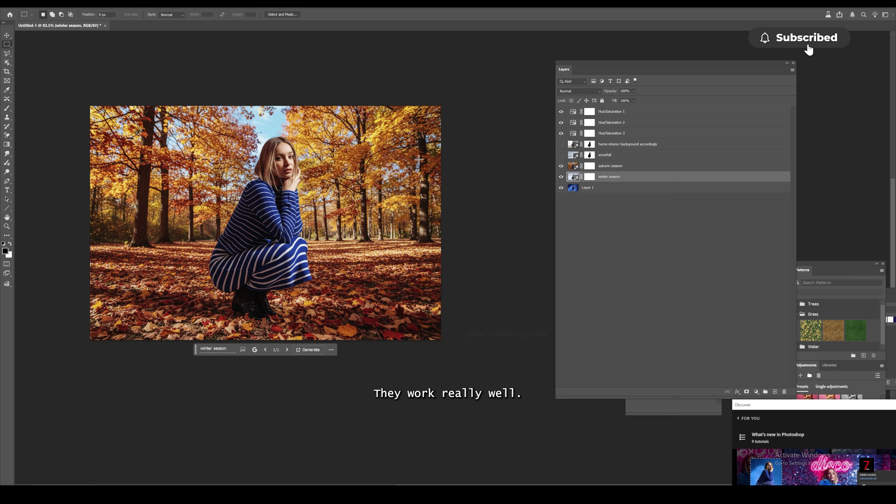
scroll(447, 174, "up", 5)
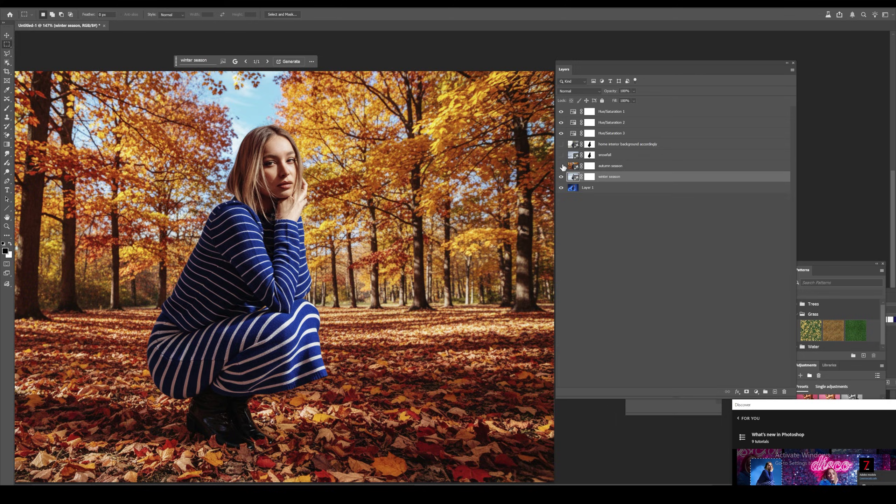
left_click(561, 165)
left_click(561, 166)
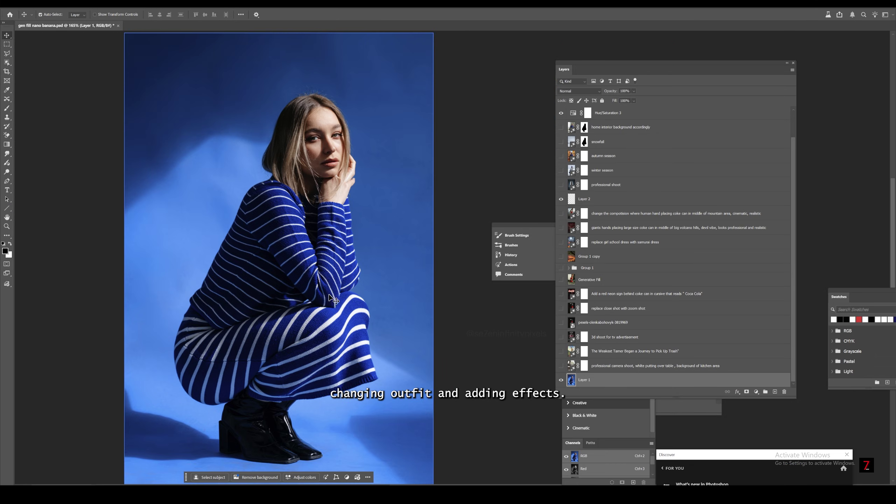
Select the entire photo and generate with the prompt 'replace her dress with oversize'.
scroll(269, 288, "down", 3)
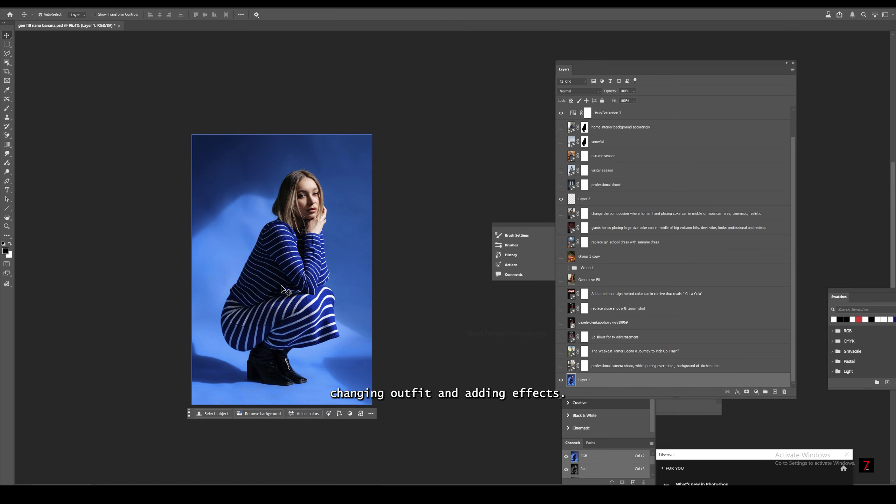
left_click(6, 45)
left_click(571, 380, "ctrl")
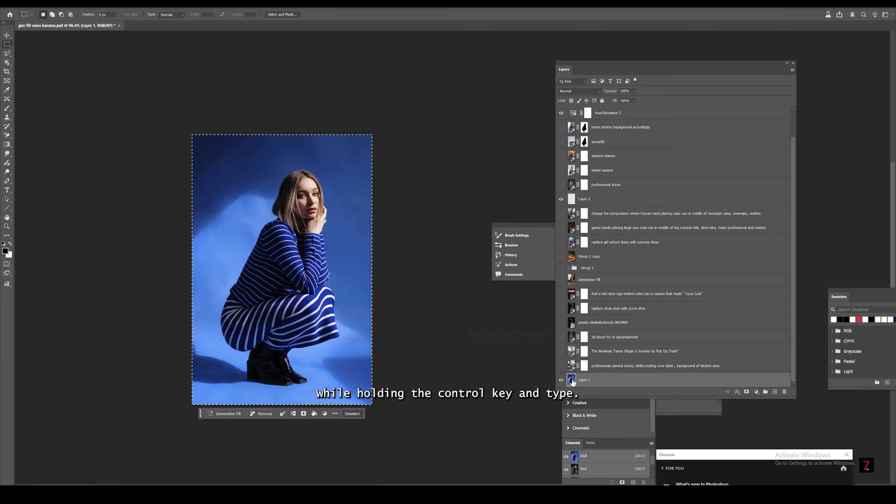
left_click(234, 412)
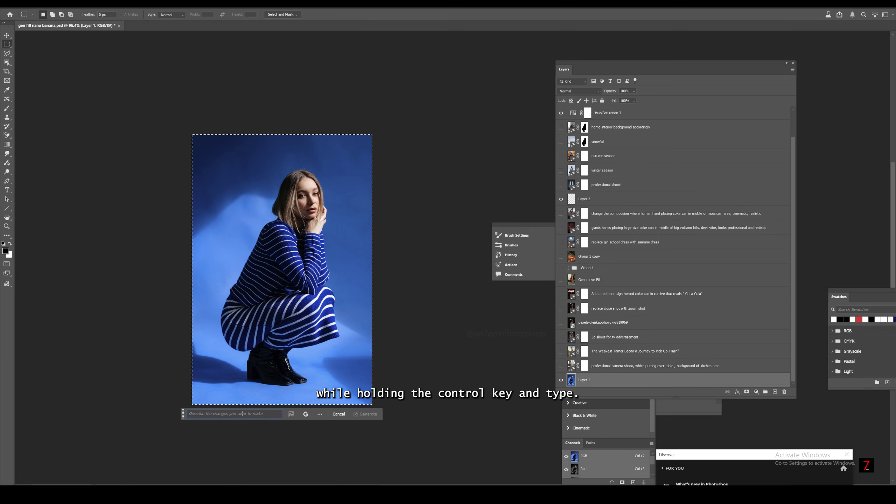
type("replace her dress with ove")
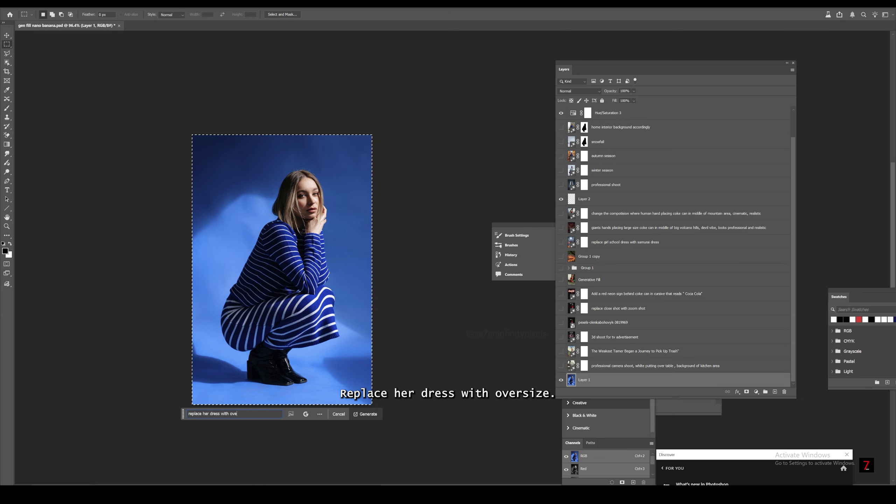
type("rsize")
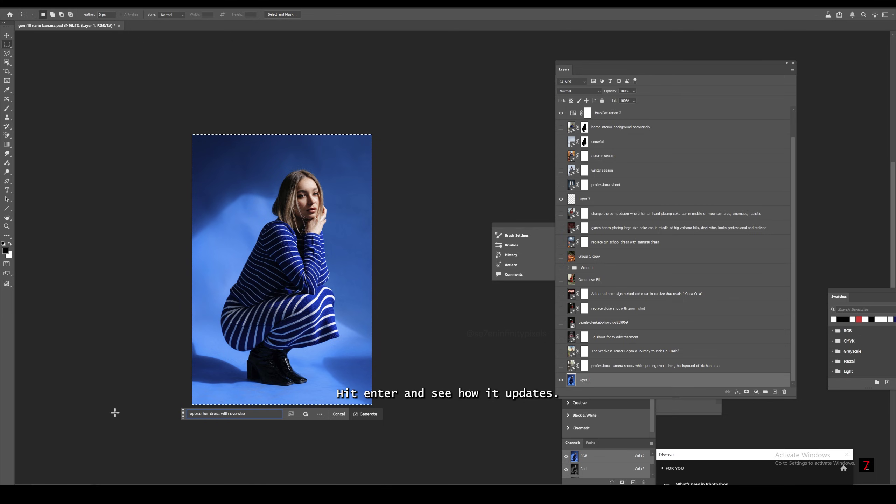
key("Return")
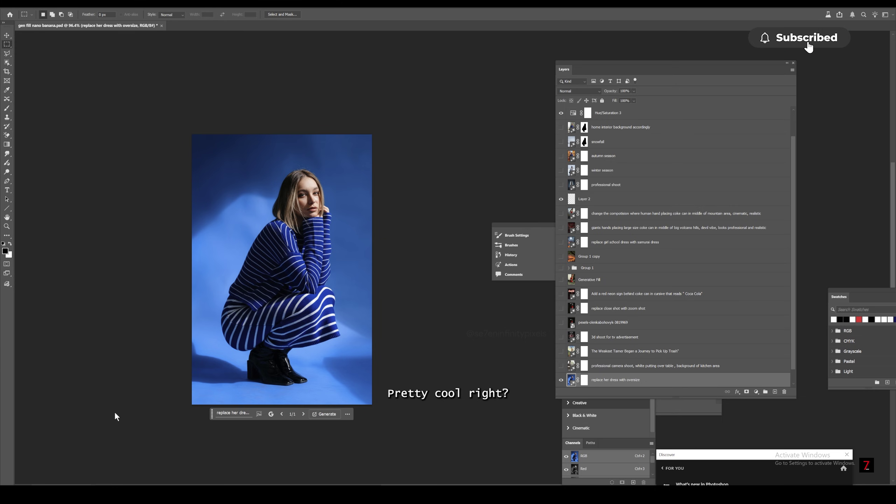
Generate a neon 'disco' sign behind the woman, then a rooftop party version.
scroll(562, 367, "down", 1)
left_click(561, 366)
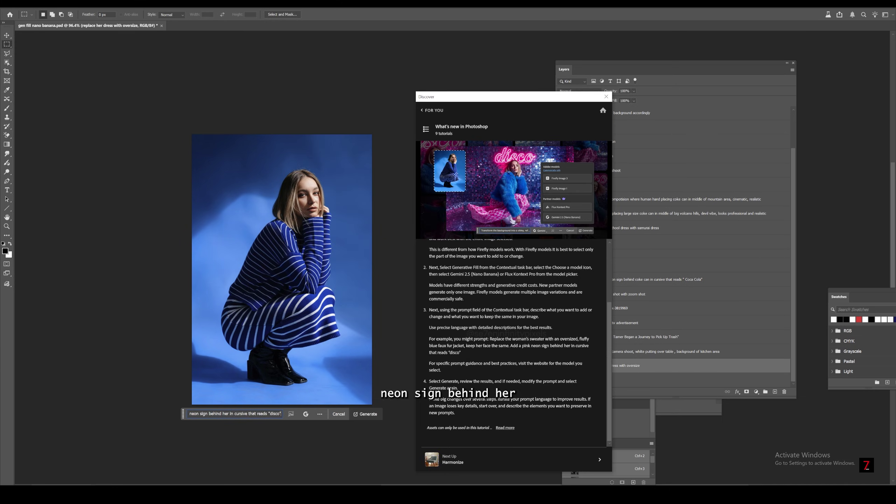
left_click(364, 416)
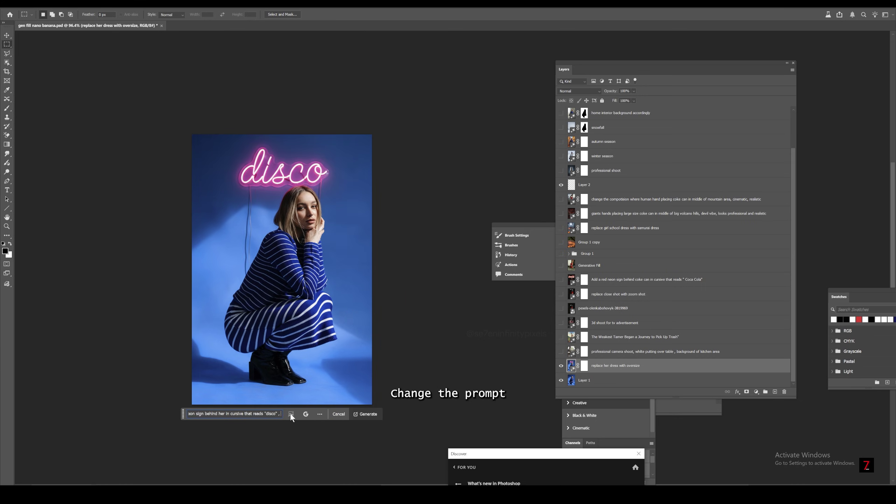
type("oft")
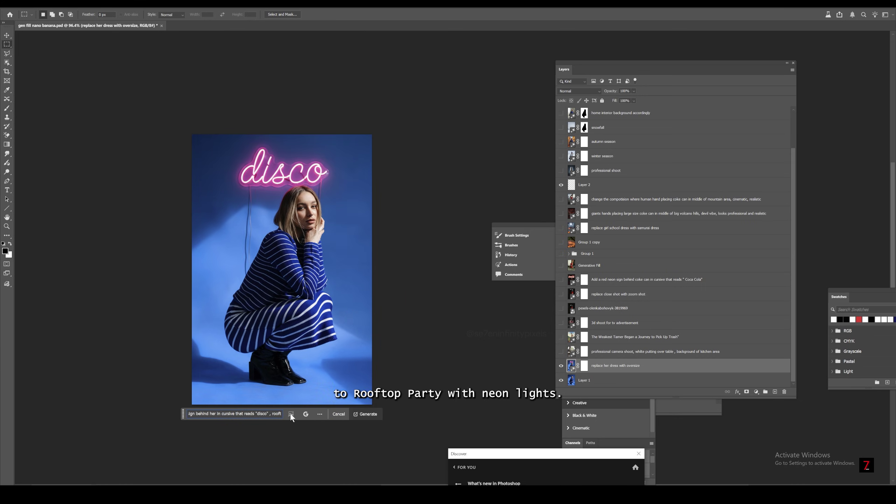
type("op party")
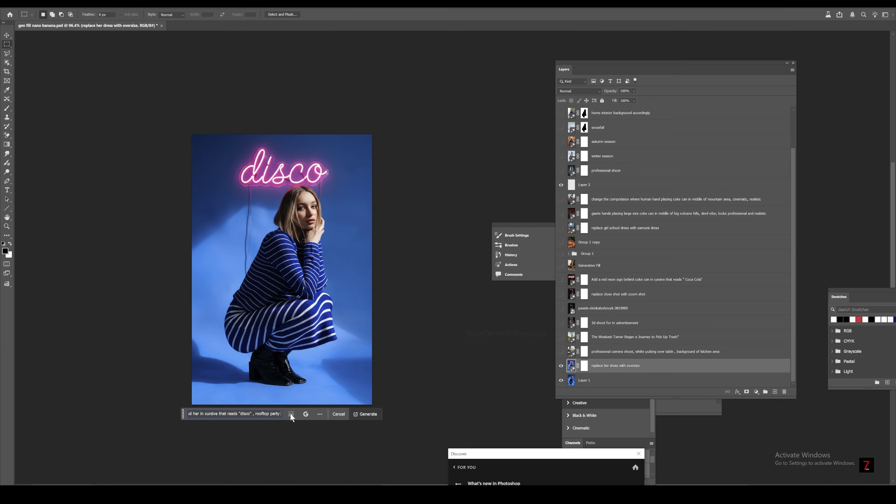
key("Return")
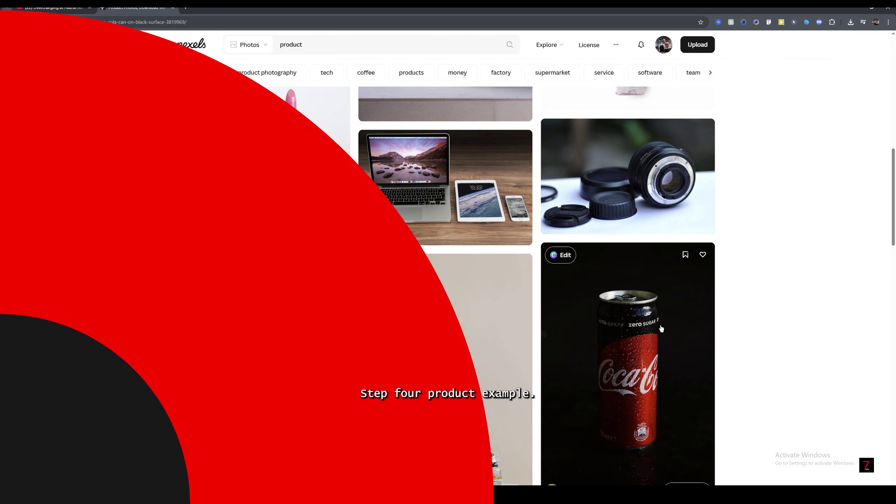
Place the Coca-Cola can photo and pull the crop edges in to trim the empty side strips.
left_click(626, 371)
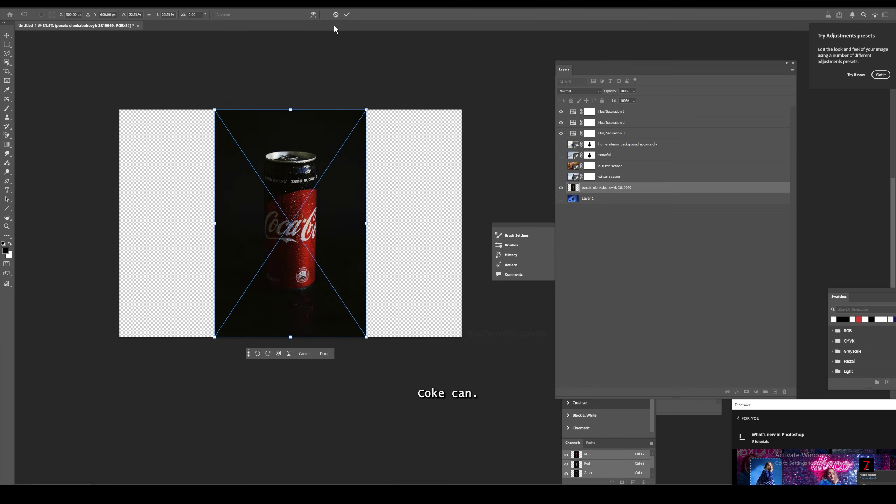
left_click(347, 15)
key("c")
left_click_drag(462, 223, 417, 224)
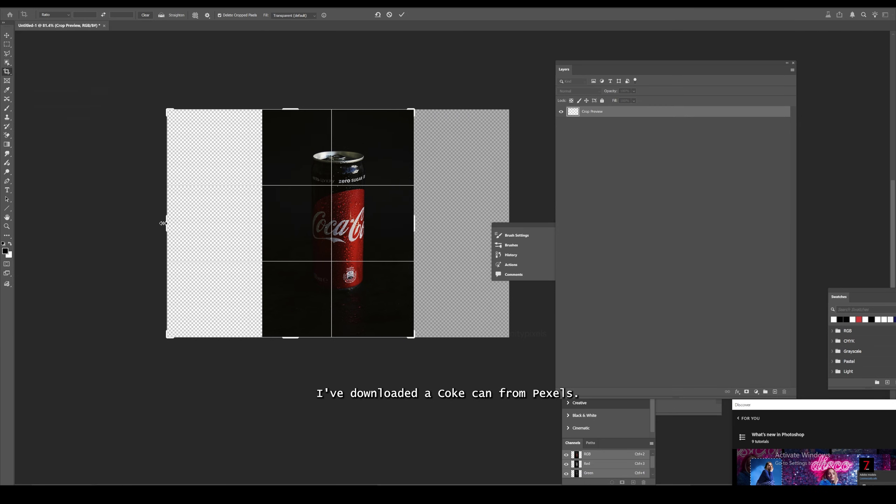
left_click_drag(171, 224, 211, 226)
Apply the crop and generate a neon Coca-Cola sign behind the can from a pasted prompt.
left_click(399, 16)
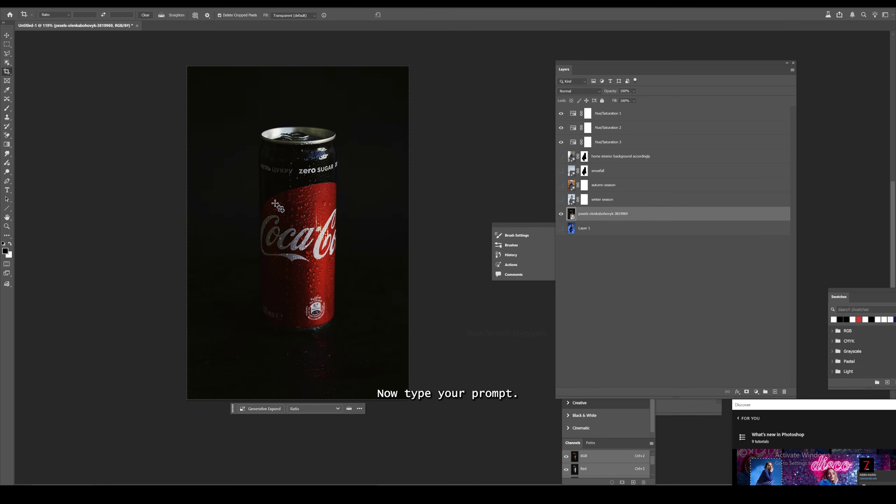
scroll(380, 240, "up", 5)
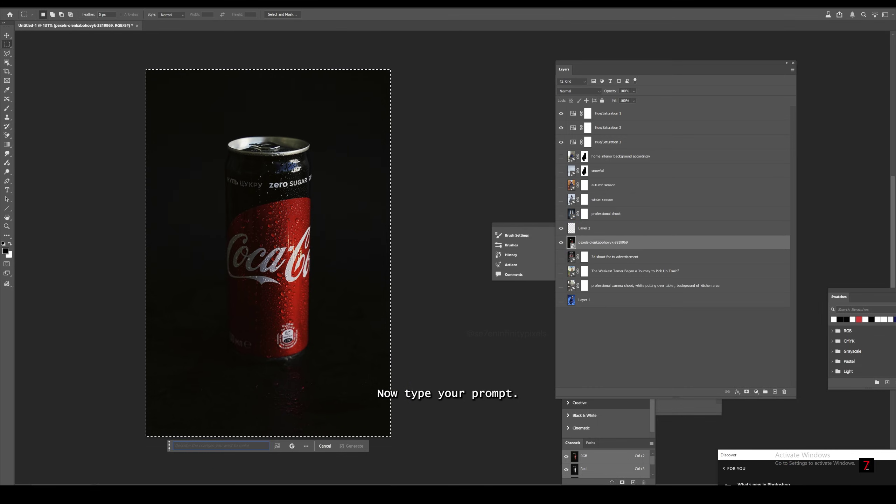
key("ctrl+v")
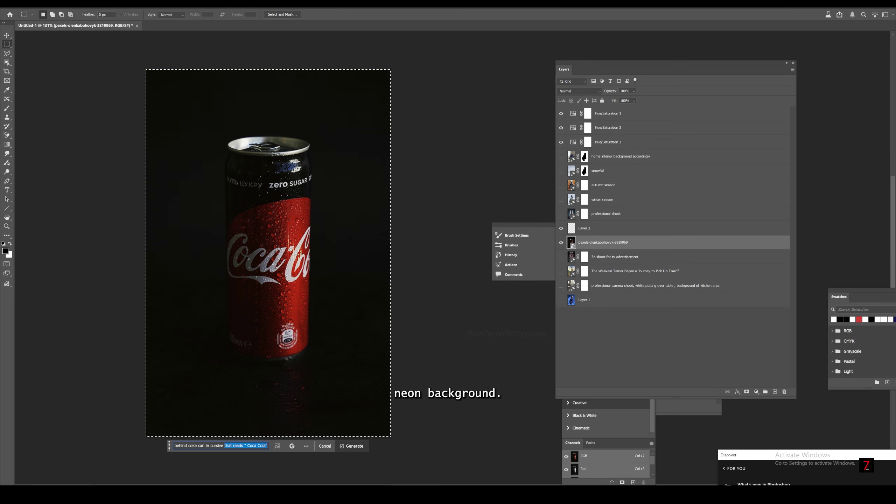
key("Right")
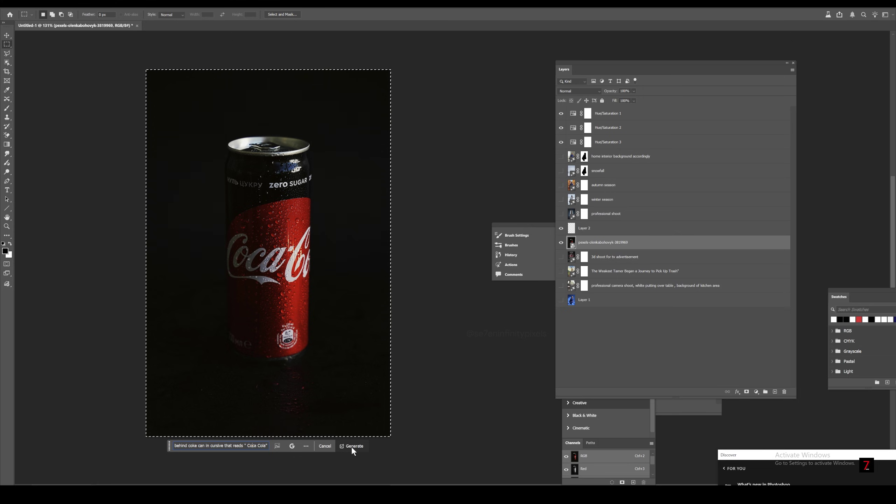
left_click(352, 447)
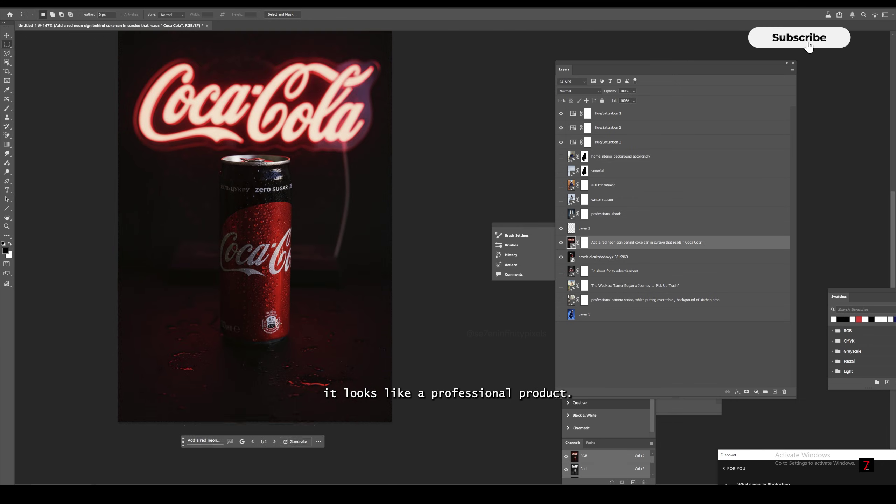
Compare the neon sign version with the plain can by toggling its layer visibility.
scroll(281, 244, "up", 4)
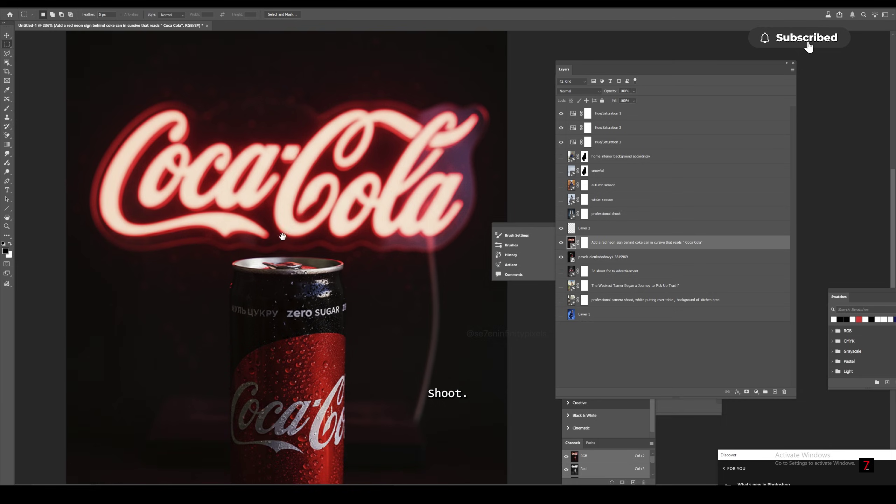
left_click_drag(281, 245, 264, 311)
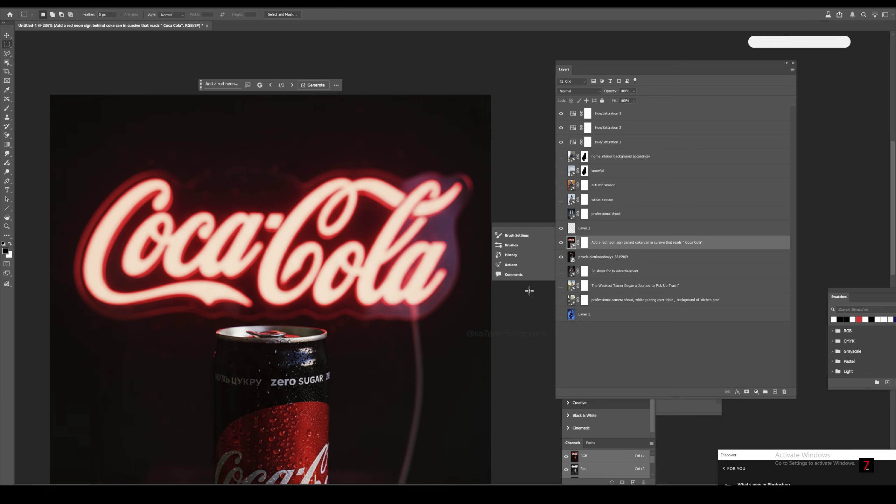
left_click(561, 242)
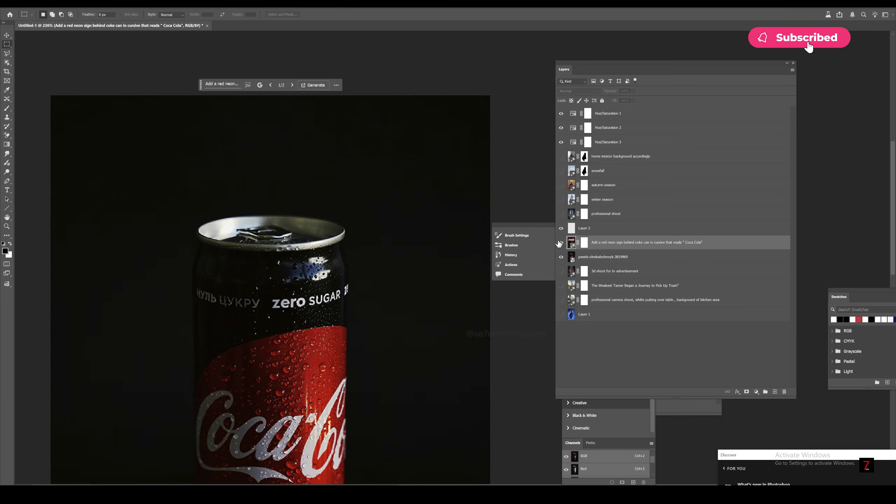
left_click(562, 242)
key("ctrl+0")
left_click(562, 243)
left_click(561, 243)
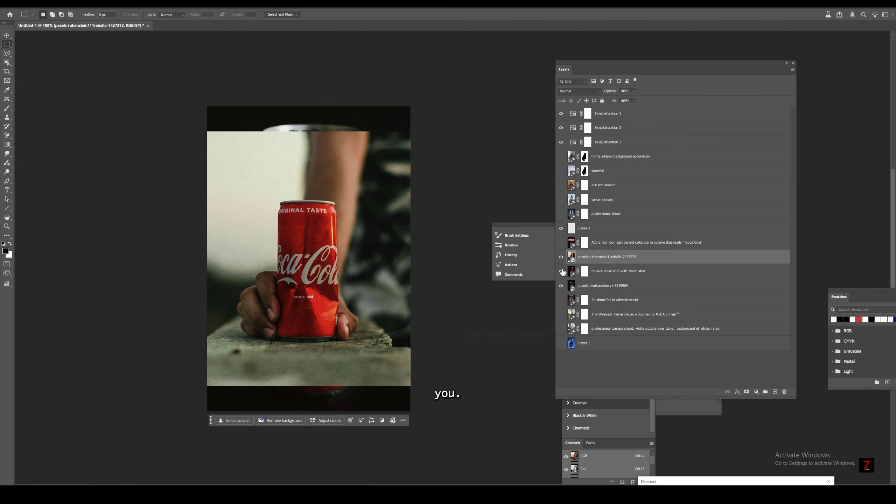
Hide the other can versions and select the transparent top and bottom bands.
left_click_drag(561, 271, 562, 286)
key("v")
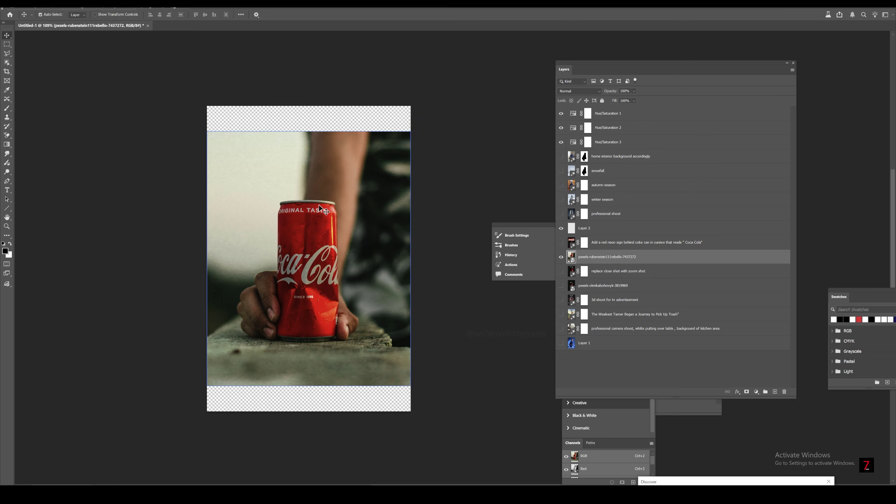
key("m")
left_click_drag(256, 80, 474, 137)
left_click_drag(200, 388, 414, 413)
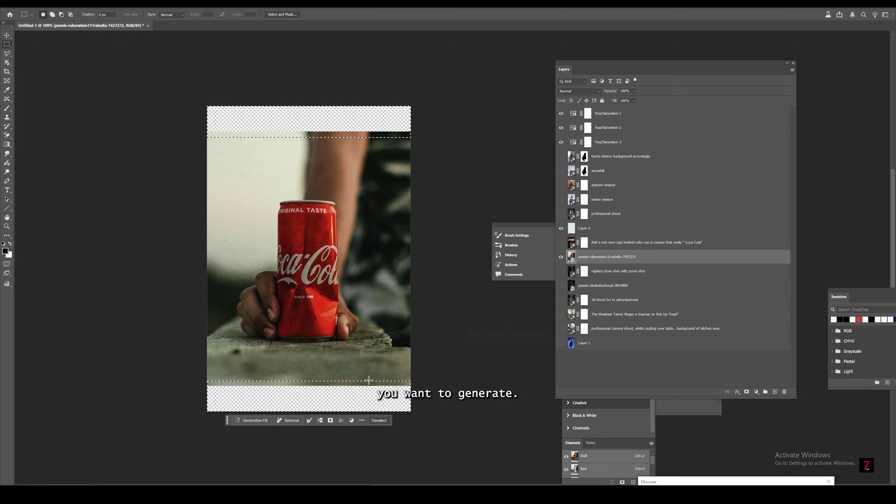
Fill the top and bottom bands with the Firefly model, then edit the mountain-area prompt.
left_click(264, 417)
left_click(333, 421)
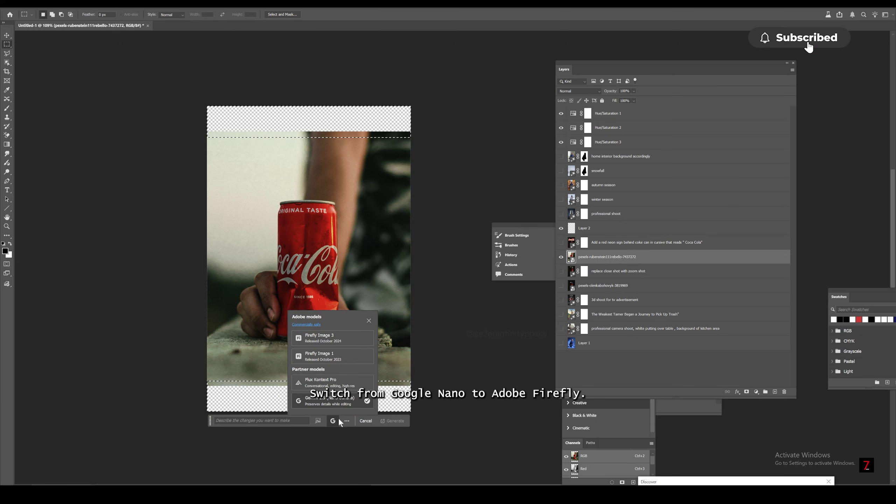
left_click(319, 337)
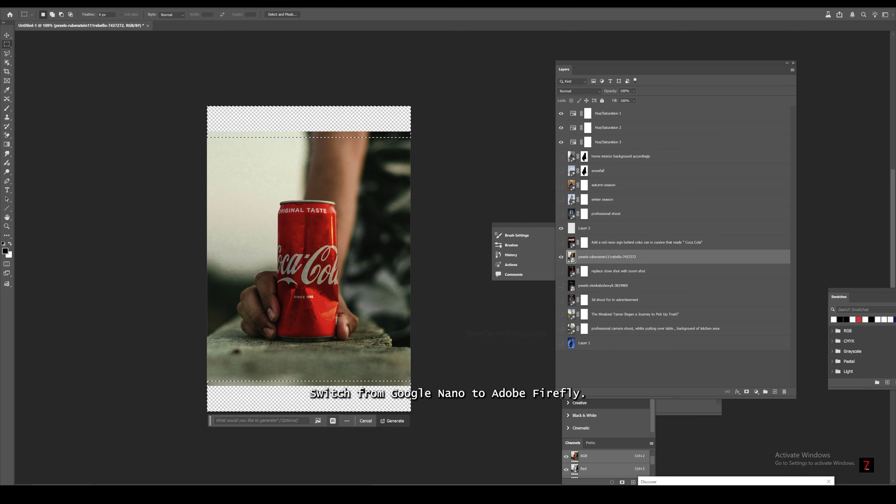
left_click(395, 422)
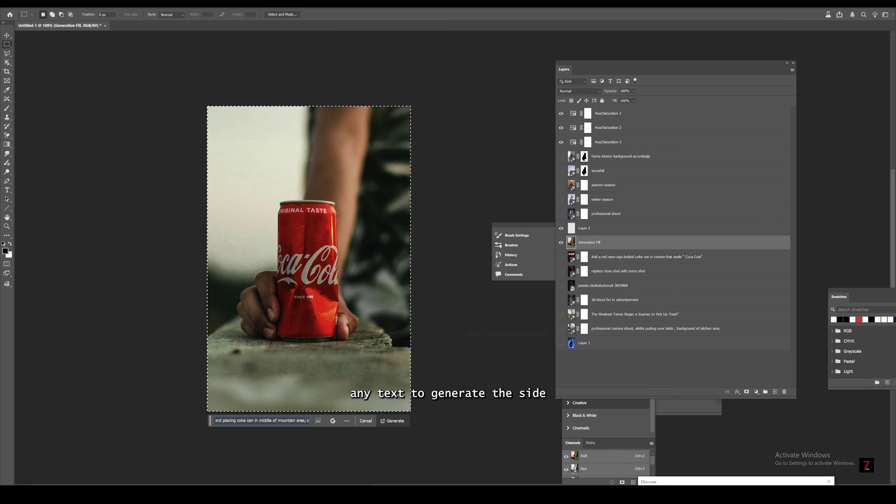
key("End")
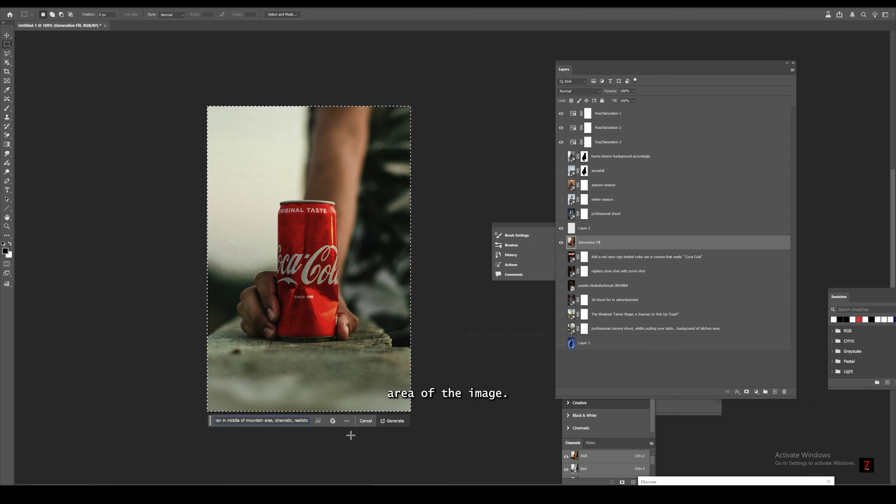
Generate the giant hand holding the can over mountains, then regenerate it over volcano hills.
left_click(393, 425)
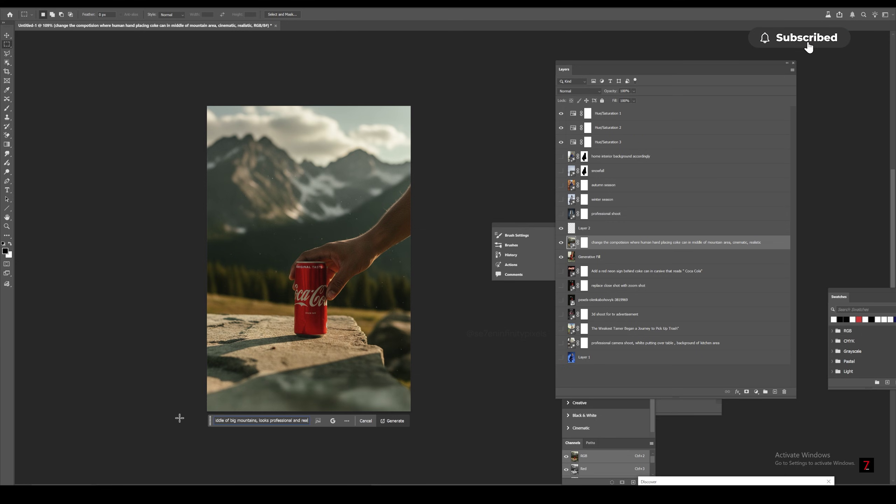
type("istic")
key("Return")
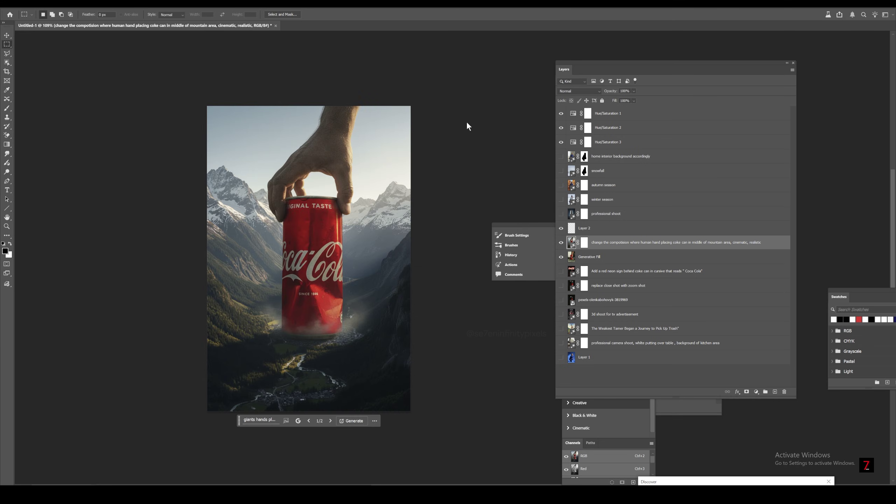
Switch back to the earlier Generative Fill layer to compare the mountain and volcano versions.
key("alt+bracketleft")
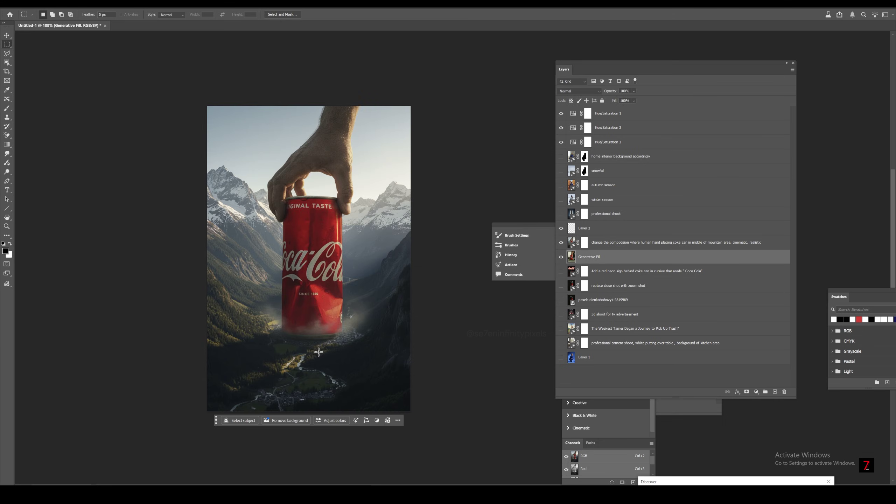
scroll(319, 342, "up", 3)
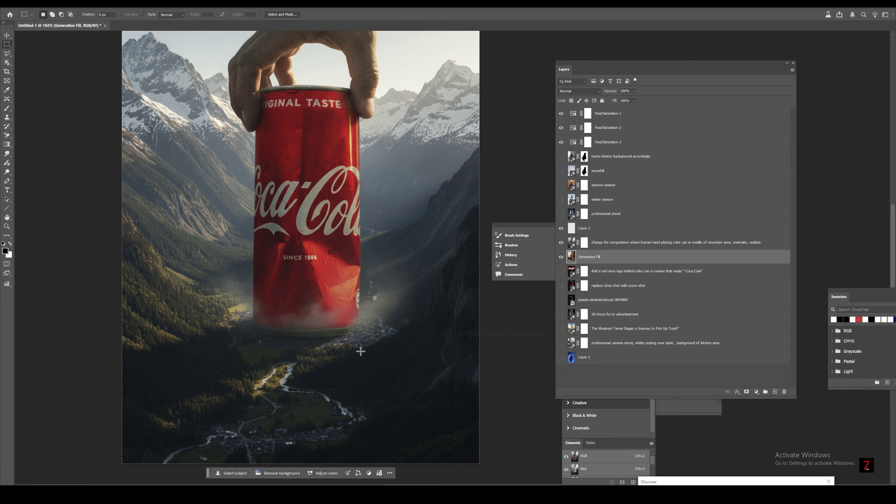
scroll(357, 350, "down", 4)
scroll(291, 385, "up", 4)
scroll(294, 367, "down", 4)
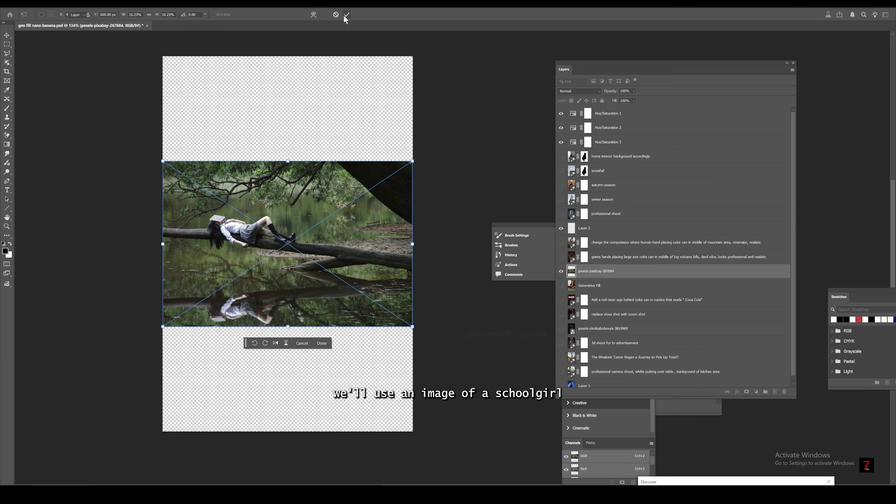
Commit the placed schoolgirl photo and select the empty canvas areas around it.
left_click(346, 14)
left_click(571, 271, "ctrl")
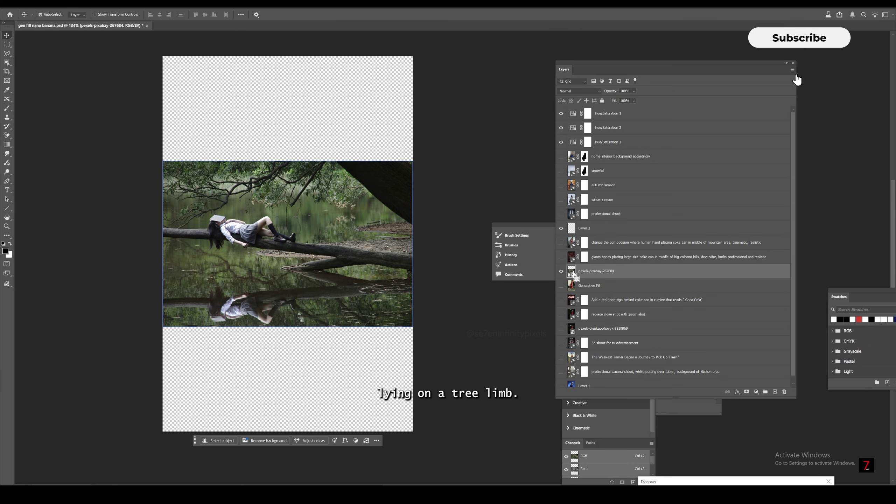
left_click(299, 336)
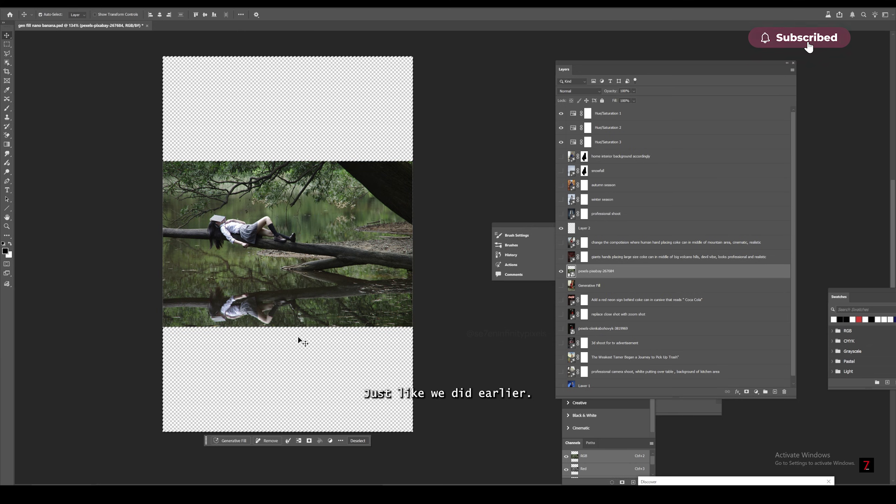
Generative Fill the empty top and bottom using the Firefly Image model.
left_click(231, 440)
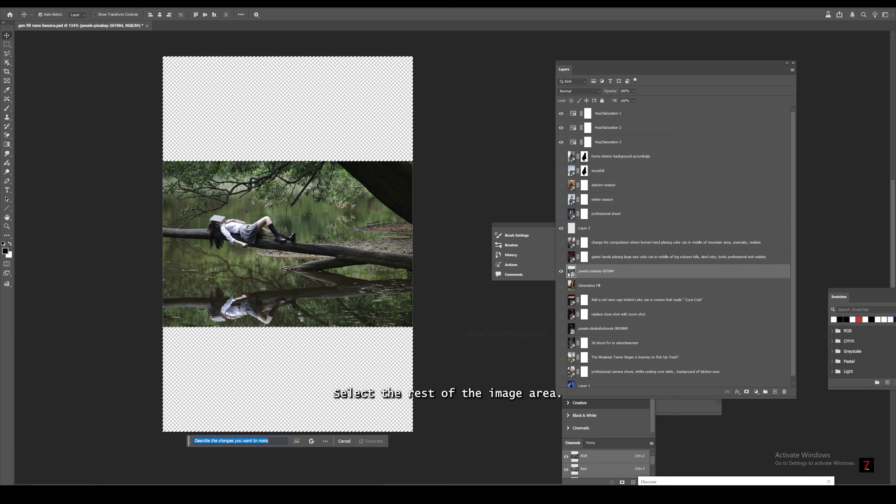
left_click(311, 441)
left_click(319, 361)
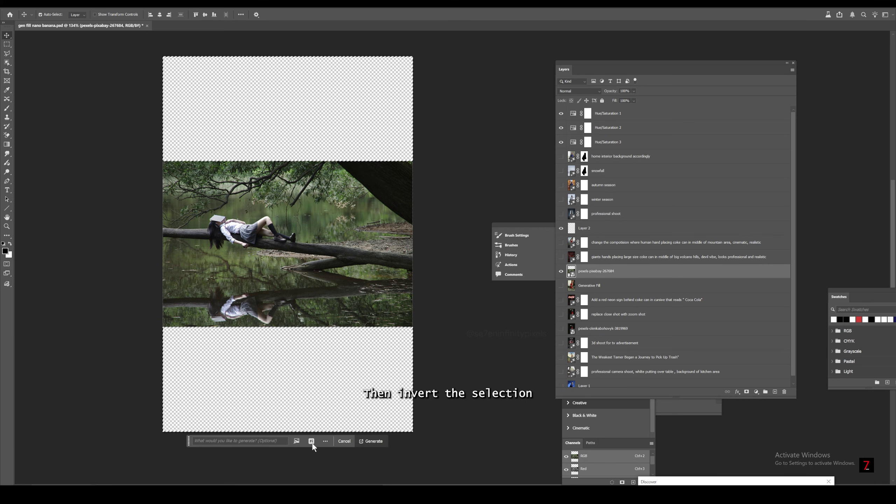
left_click(371, 441)
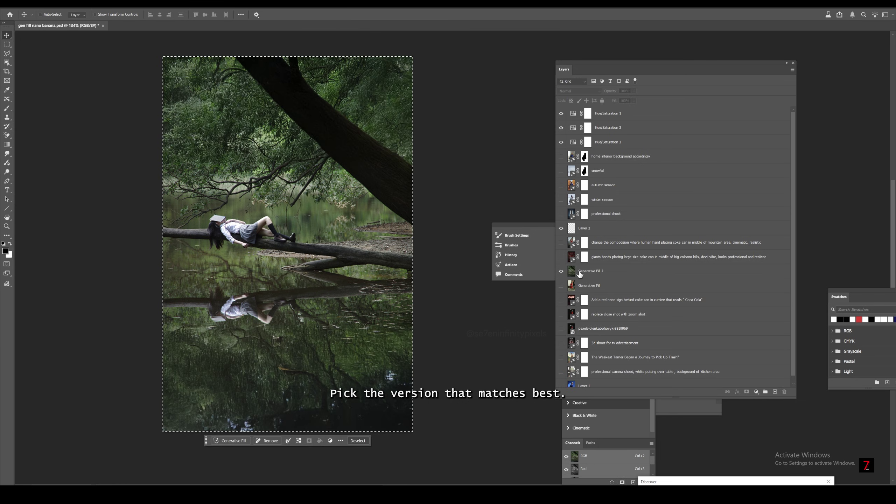
Select the Generative Fill 2 layer and enter a lava prompt in Generative Fill.
left_click(580, 274)
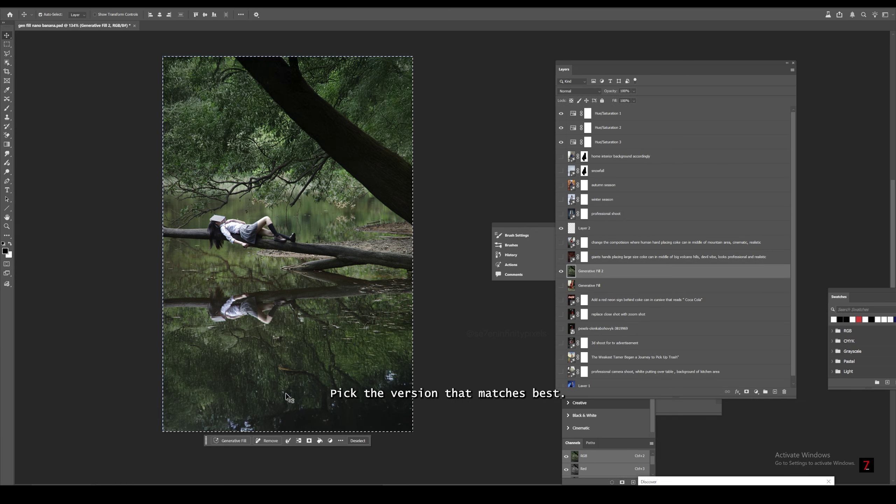
left_click(231, 441)
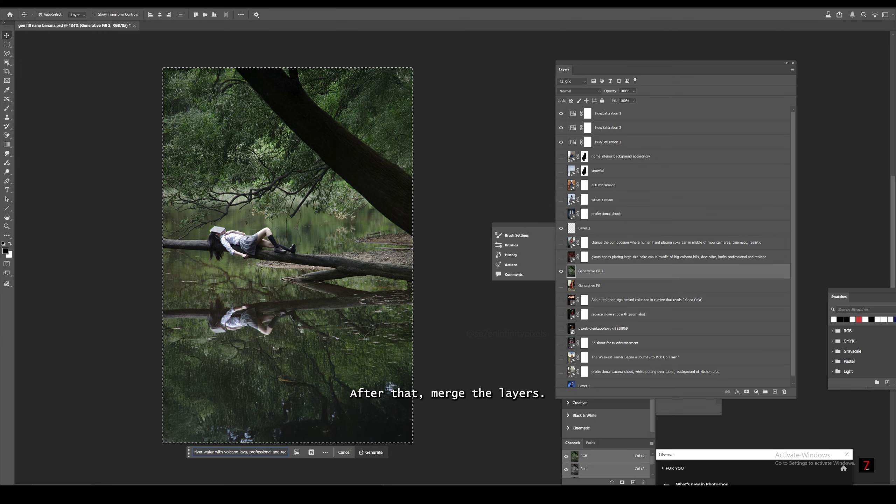
type("listic")
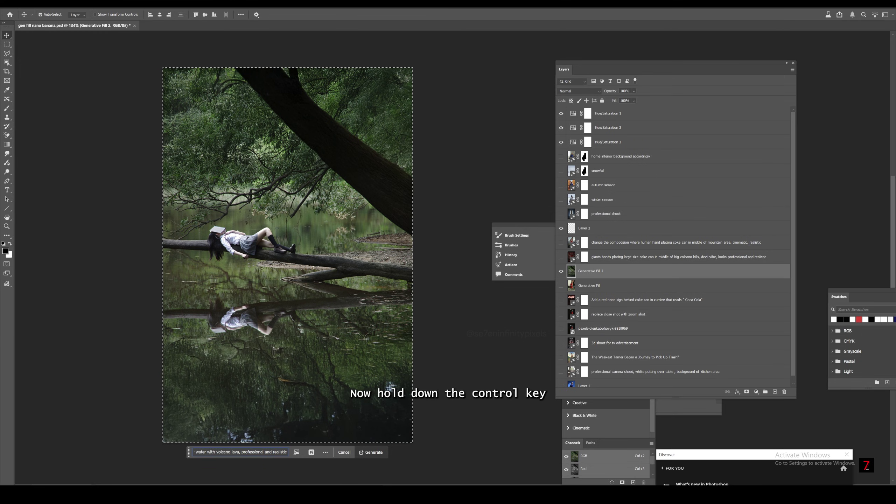
Generate the lava with the Gemini 2.5 (Nano Banana) model.
left_click(310, 453)
left_click(325, 433)
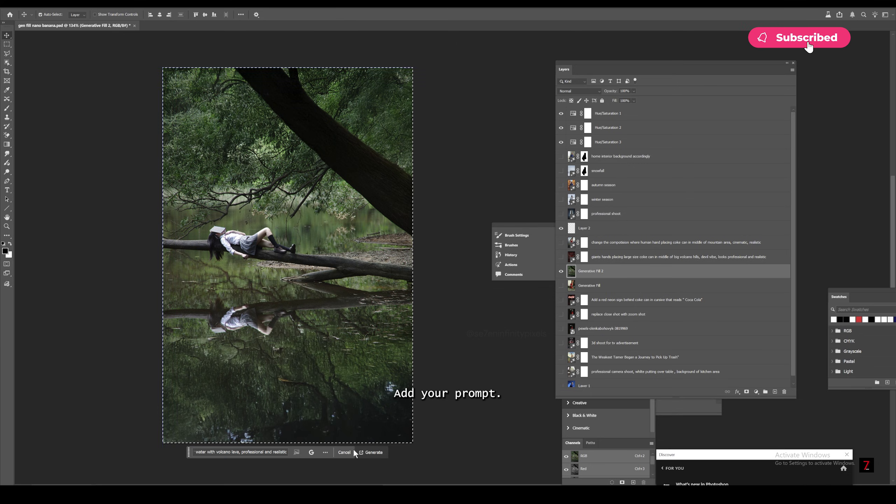
left_click(367, 452)
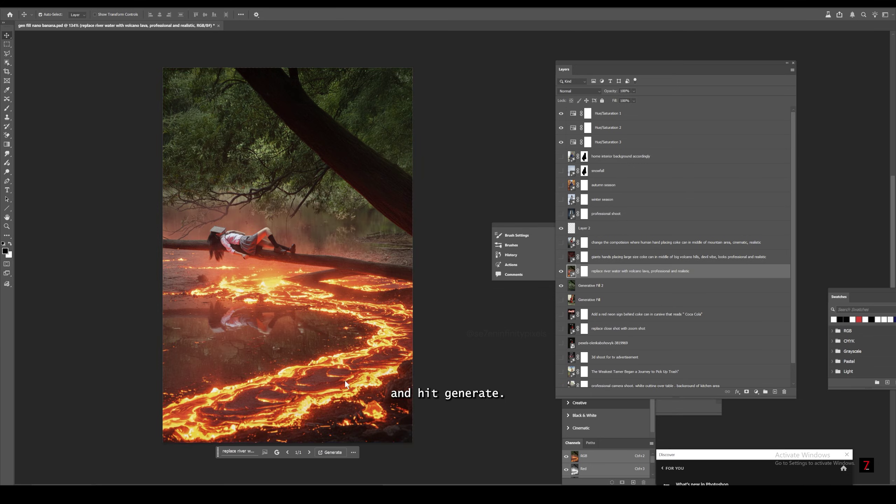
scroll(326, 408, "up", 3)
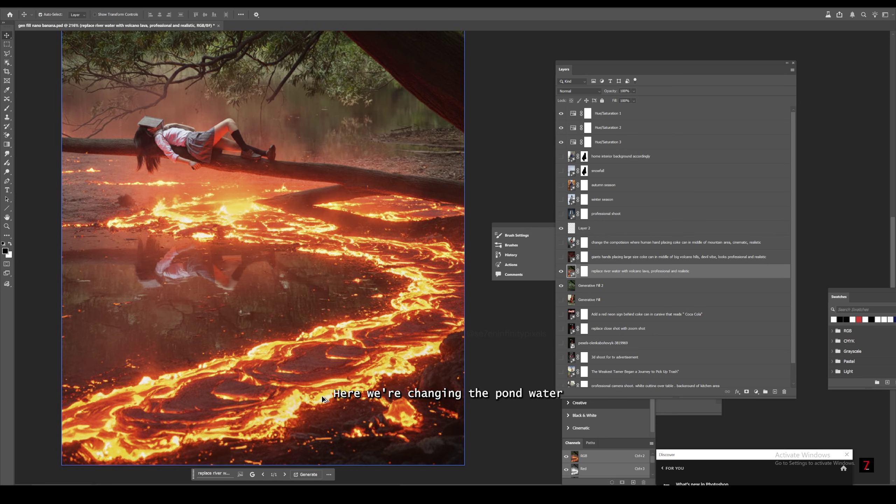
scroll(290, 333, "down", 4)
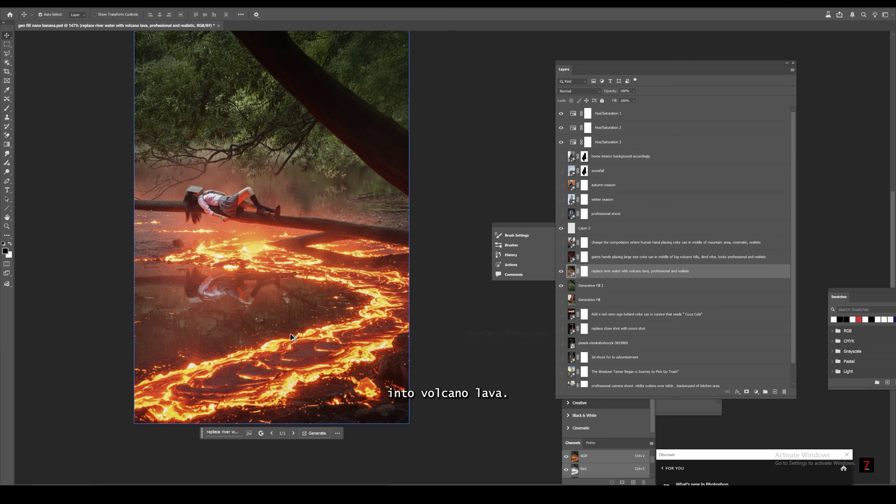
scroll(222, 210, "up", 5)
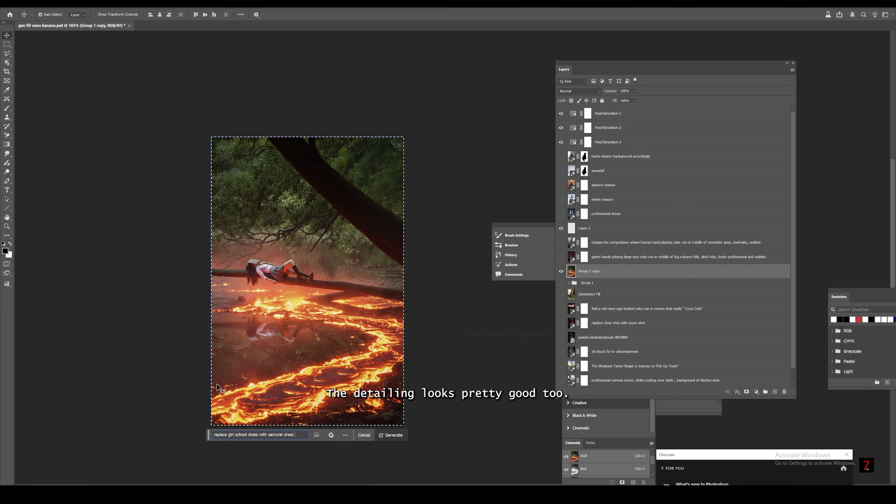
Generate the samurai armour, then a moonlit night sky, refining the sky prompt and regenerating.
left_click(399, 437)
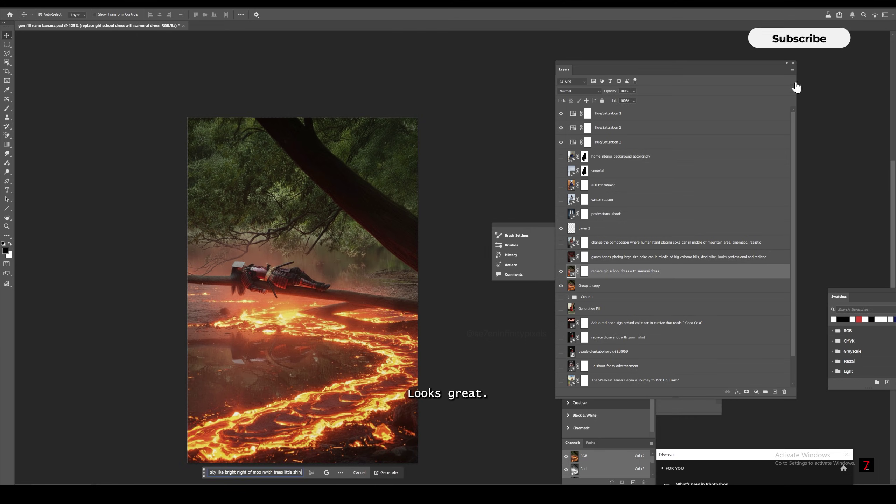
key("Return")
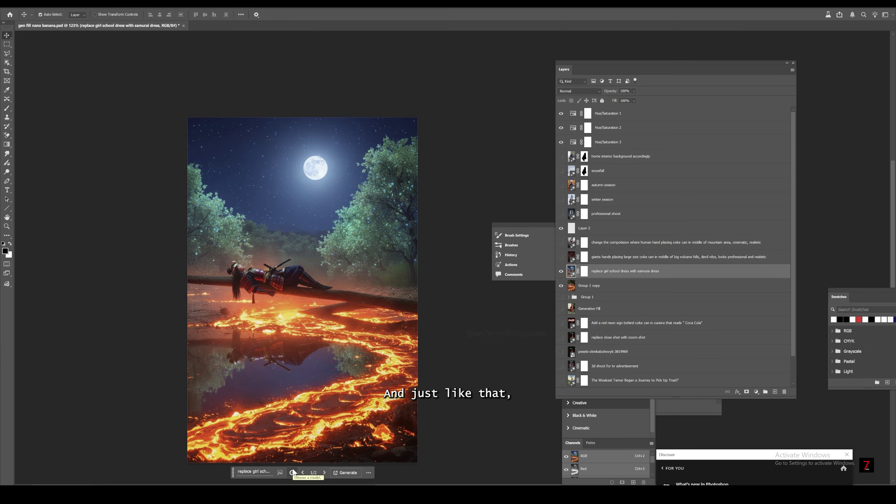
left_click(254, 472)
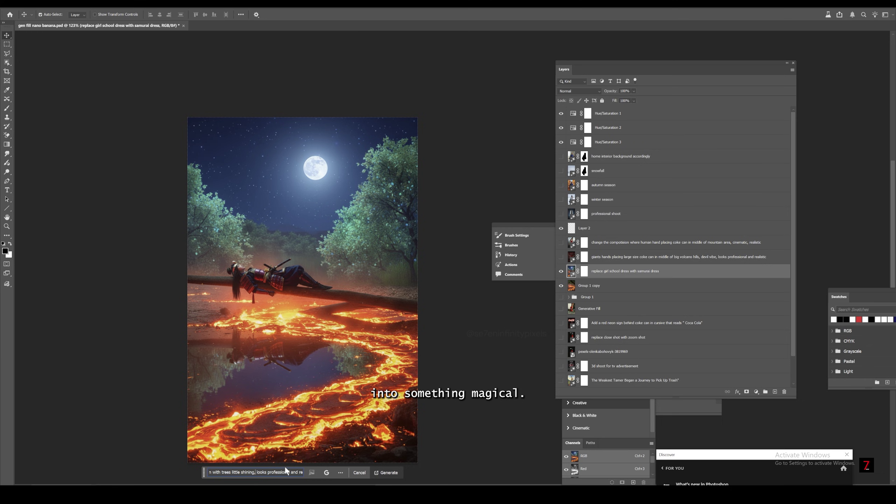
key("Return")
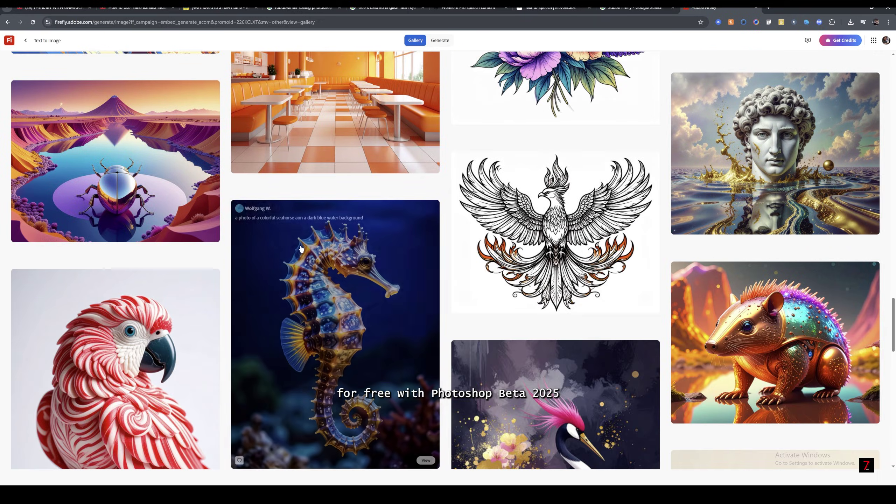
scroll(300, 247, "down", 15)
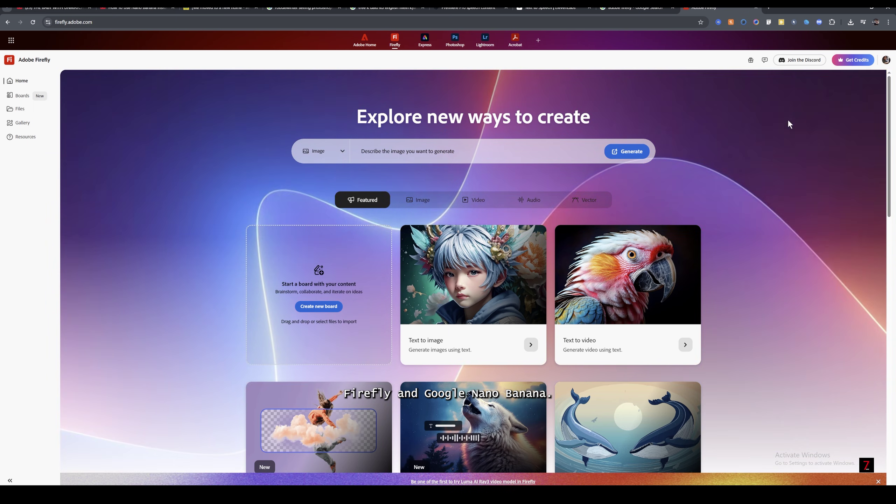
Switch Firefly to video generation and select Veo 3 as the model.
scroll(744, 188, "down", 3)
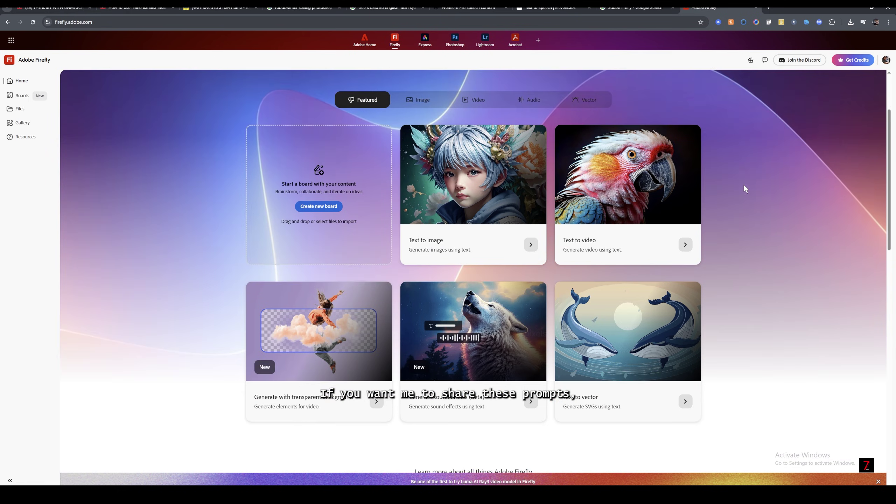
left_click(418, 100)
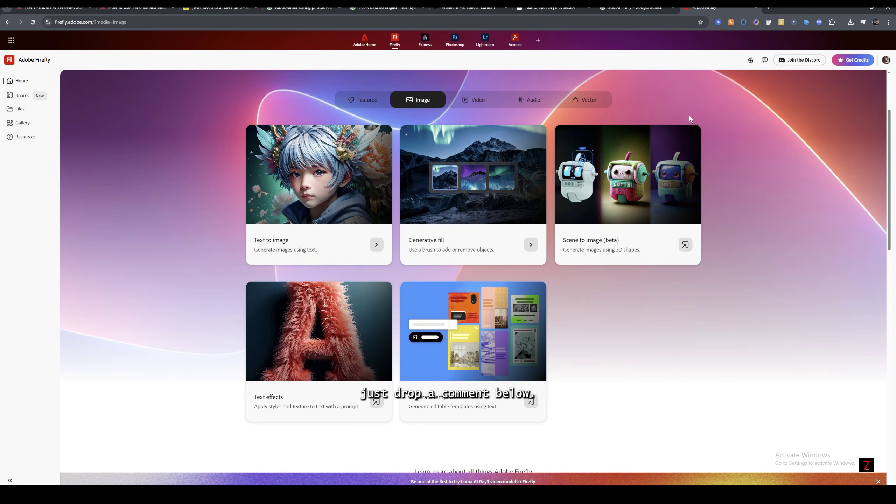
left_click(476, 100)
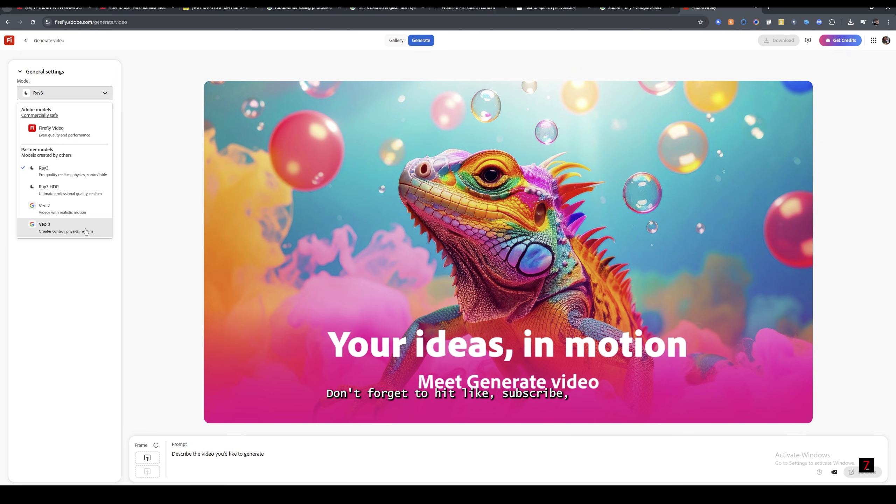
left_click(86, 230)
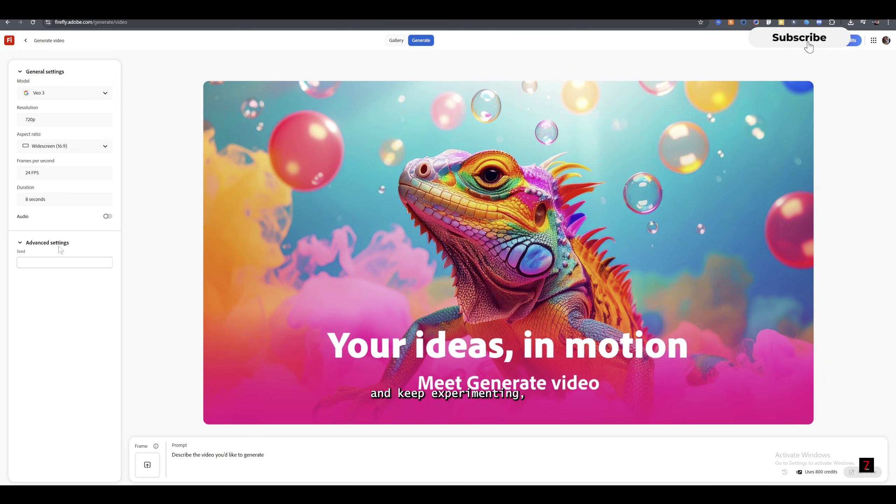